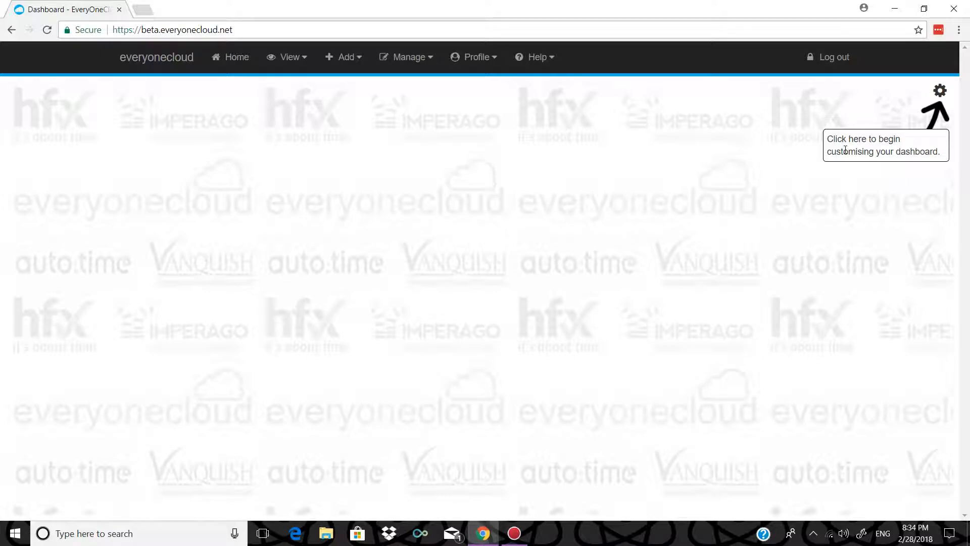
# - Add the People In, People Out and Roll Call Summary panels, making People Out taller
pyautogui.click(939, 91)
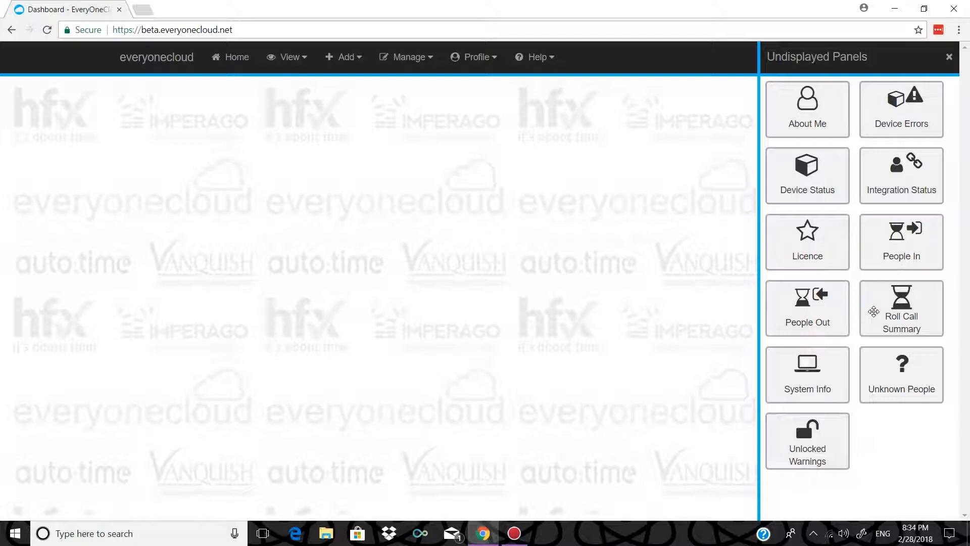
pyautogui.moveTo(893, 251); pyautogui.dragTo(455, 192)
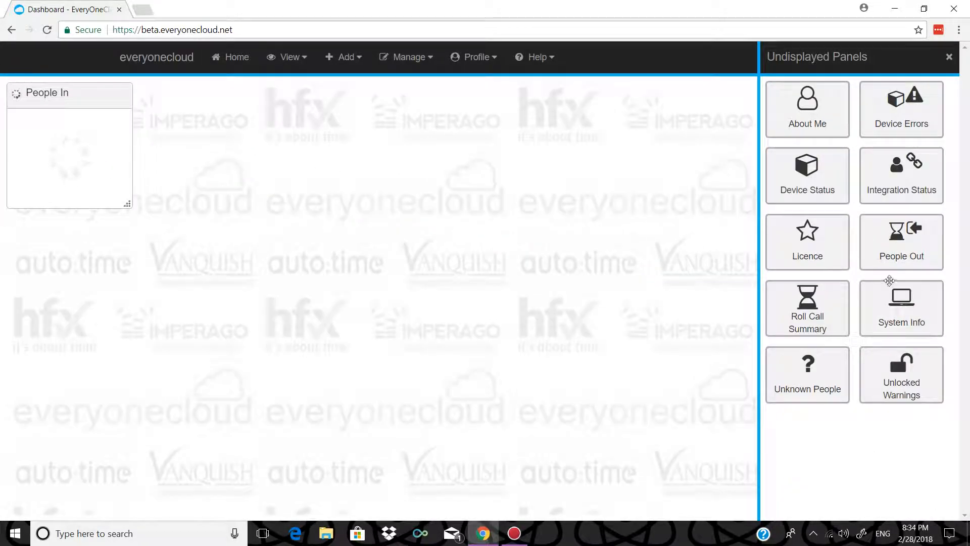
pyautogui.moveTo(891, 262); pyautogui.dragTo(197, 99)
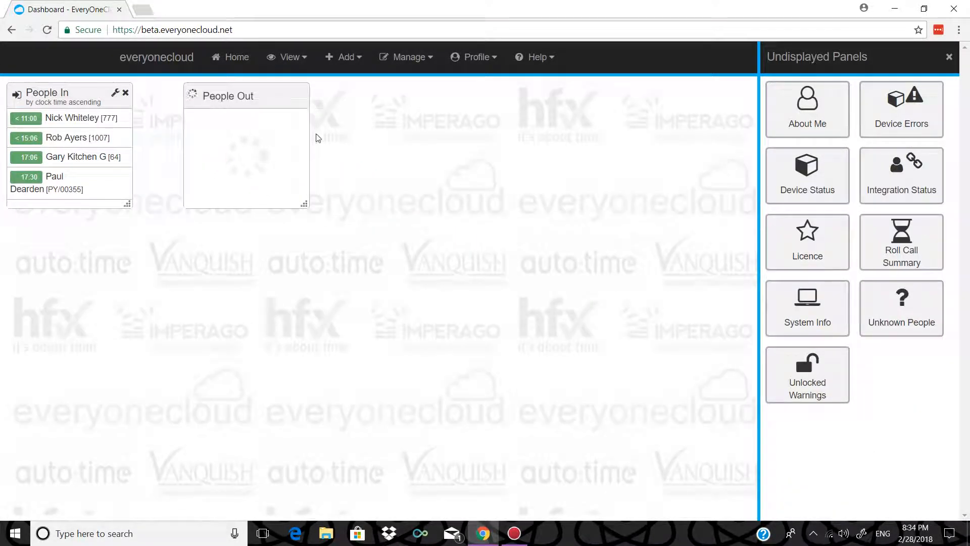
pyautogui.moveTo(901, 242); pyautogui.dragTo(437, 145)
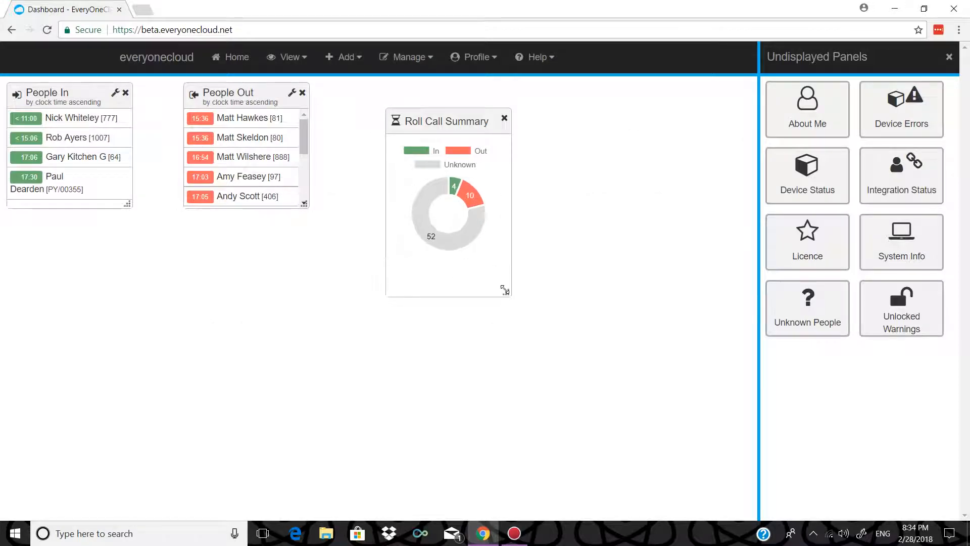
pyautogui.click(303, 204)
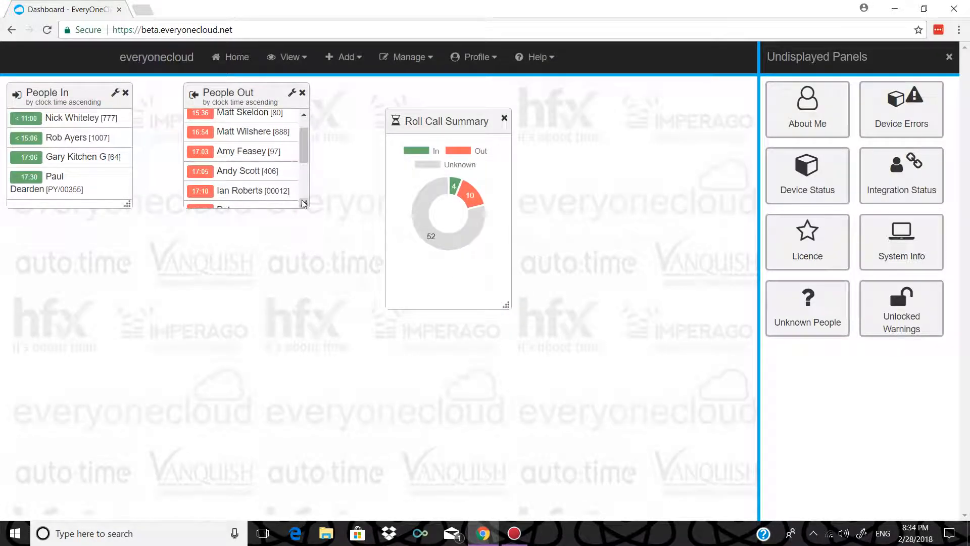
pyautogui.moveTo(303, 160); pyautogui.dragTo(303, 136)
pyautogui.moveTo(304, 203); pyautogui.dragTo(299, 332)
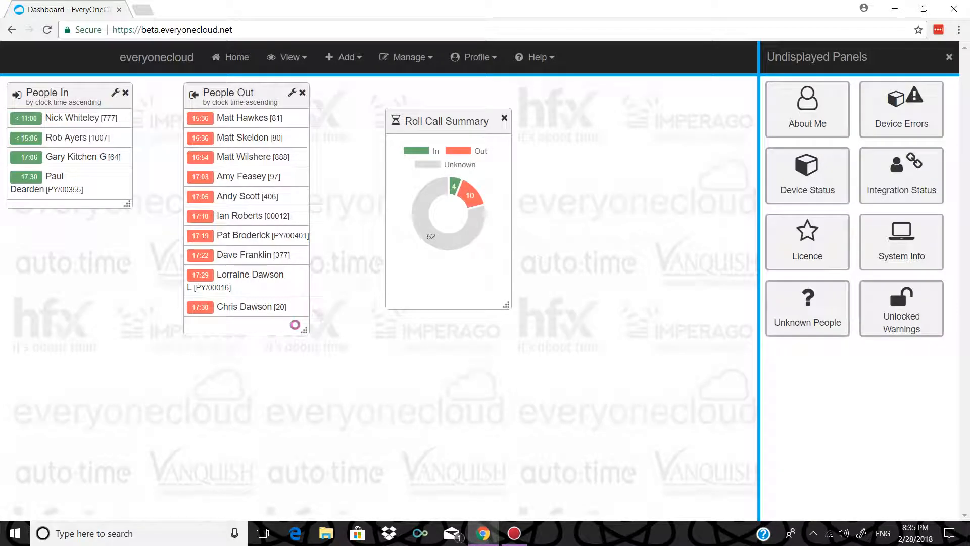
# - Move People Out to the lower right, remove Roll Call Summary, and go to Roll Call
pyautogui.click(955, 60)
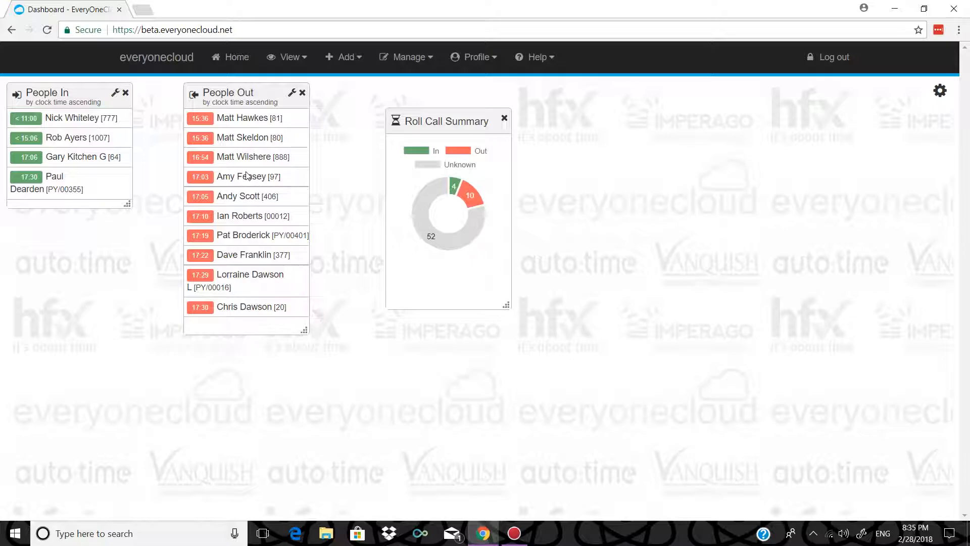
pyautogui.moveTo(268, 96); pyautogui.dragTo(756, 206)
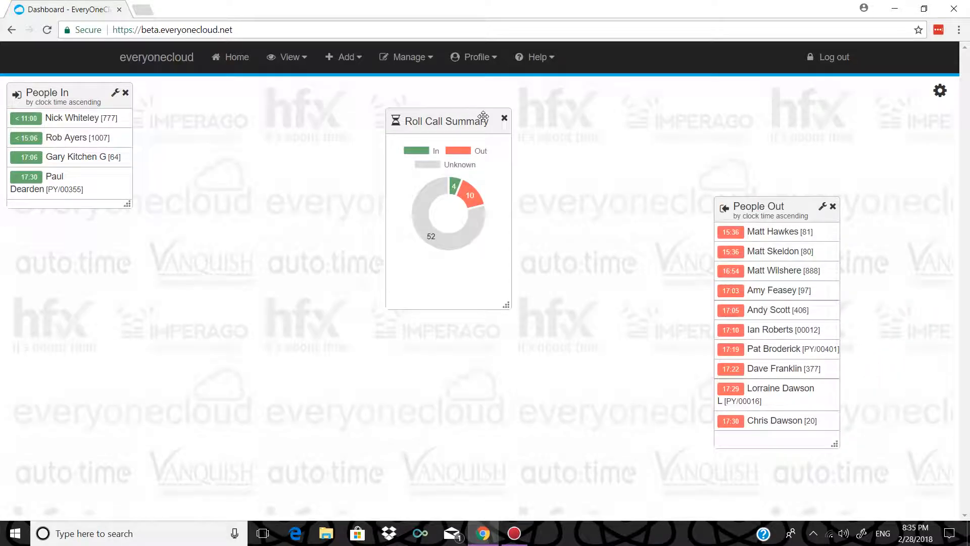
pyautogui.click(503, 118)
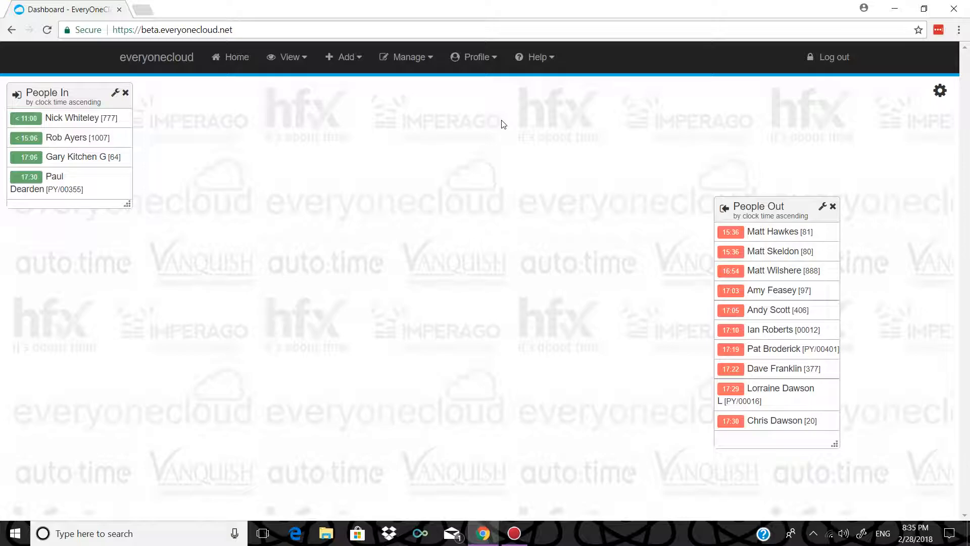
pyautogui.click(291, 63)
pyautogui.click(303, 84)
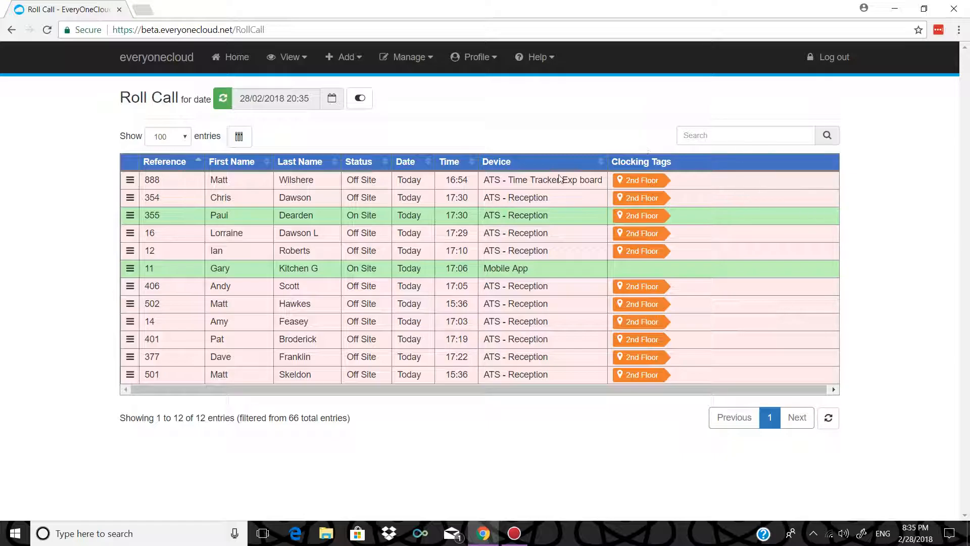
# - Review today's Roll Call entries, picking out the 16:54 clocking time
pyautogui.moveTo(441, 187); pyautogui.dragTo(467, 182)
pyautogui.click(452, 197)
pyautogui.moveTo(667, 189)
# - Open the Timesheet and scroll through everyone's clockings for the week from 26/02/2018
pyautogui.click(288, 57)
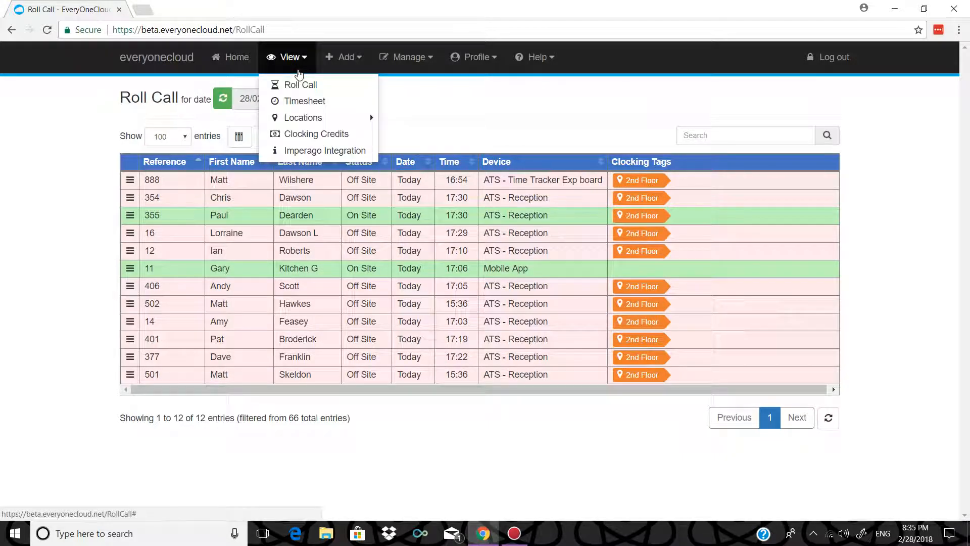
pyautogui.click(296, 101)
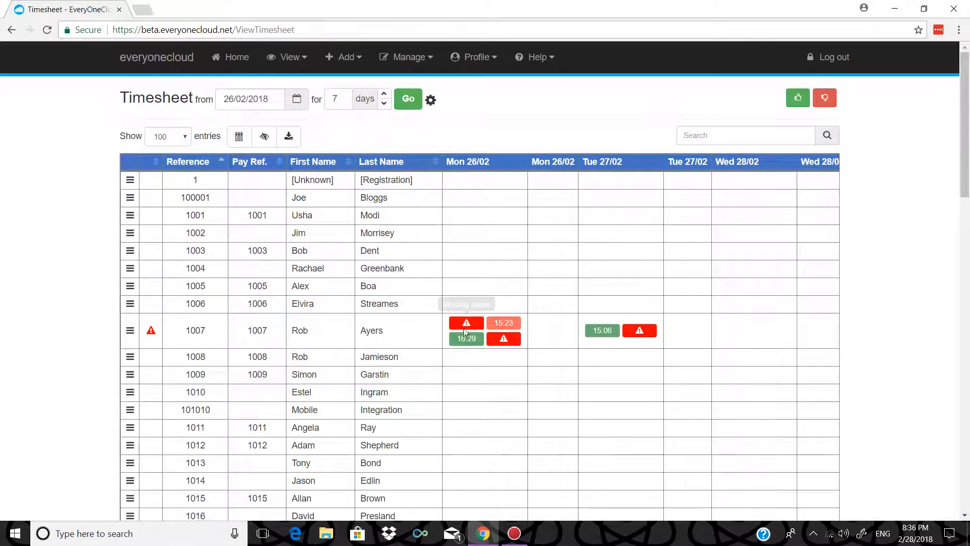
pyautogui.scroll(-1, 494, 289)
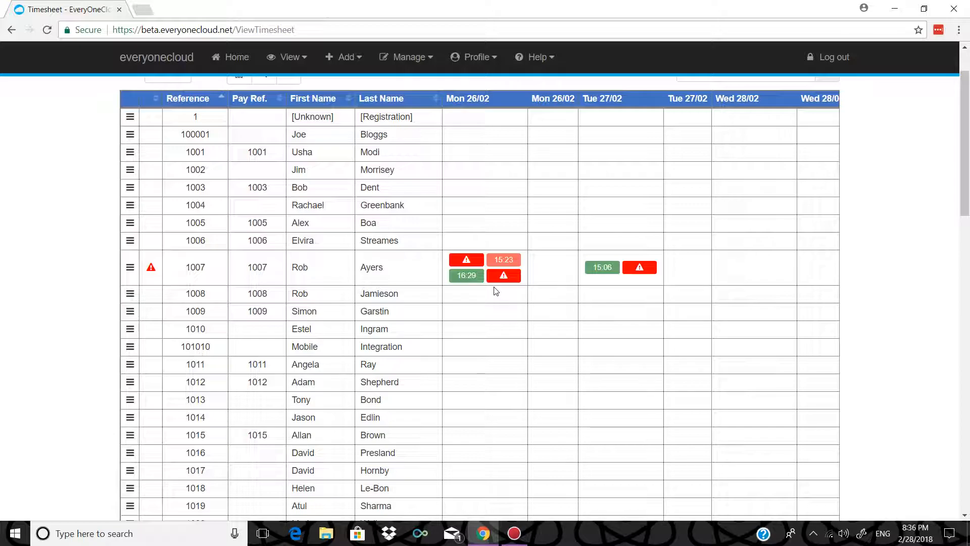
pyautogui.moveTo(476, 263)
pyautogui.scroll(-5, 736, 273)
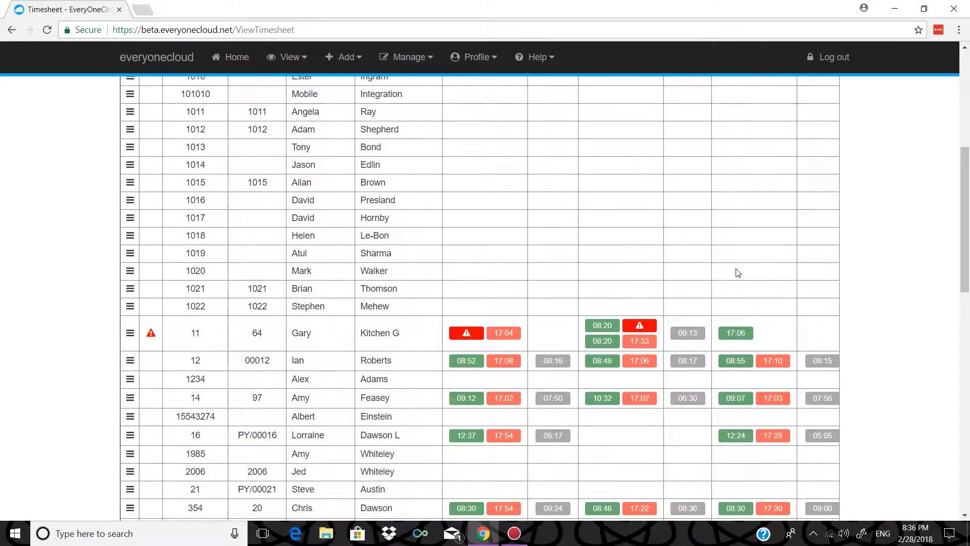
pyautogui.scroll(4, 737, 268)
pyautogui.scroll(3, 737, 268)
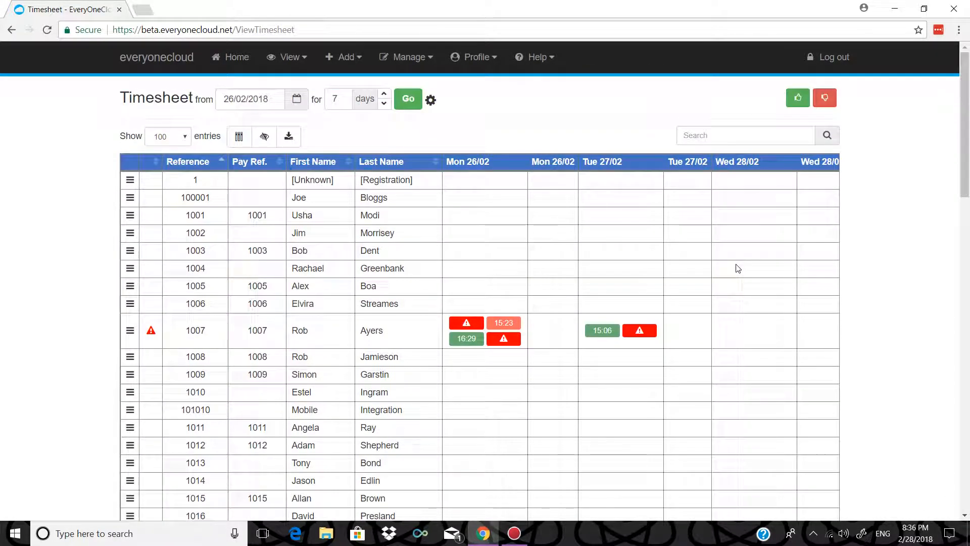
pyautogui.scroll(-4, 777, 184)
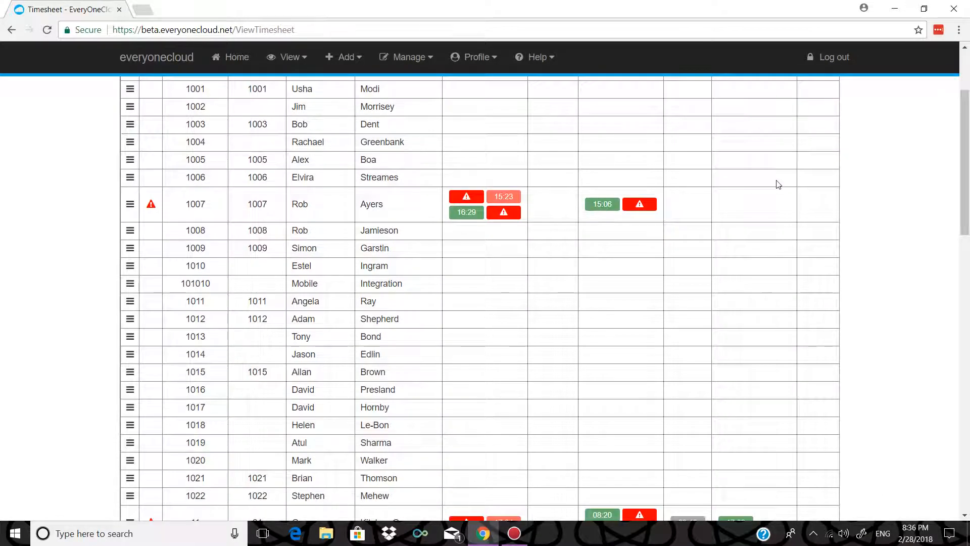
pyautogui.scroll(4, 777, 183)
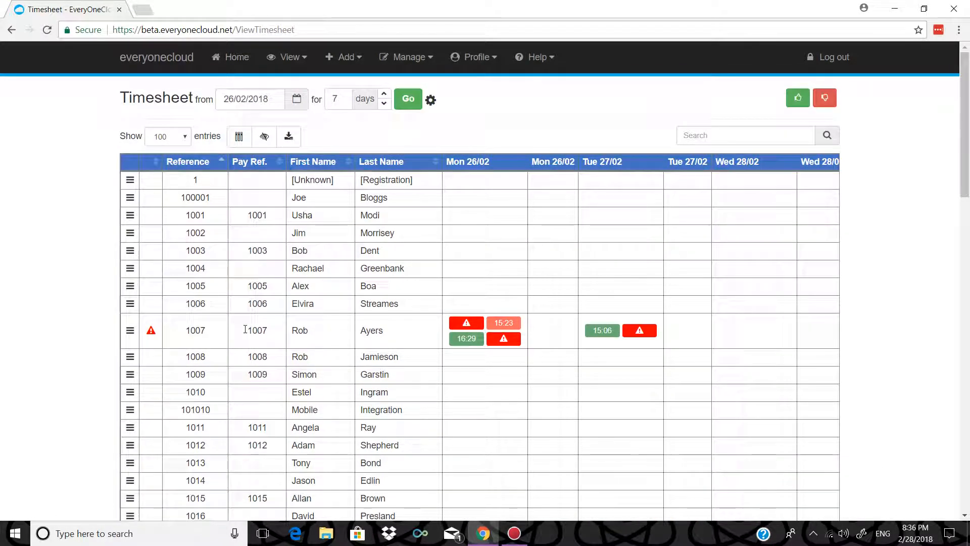
# - Open an employee's clockings in a new tab, try a 15:00 Monday clock-in, discard it, and return
pyautogui.click(129, 332)
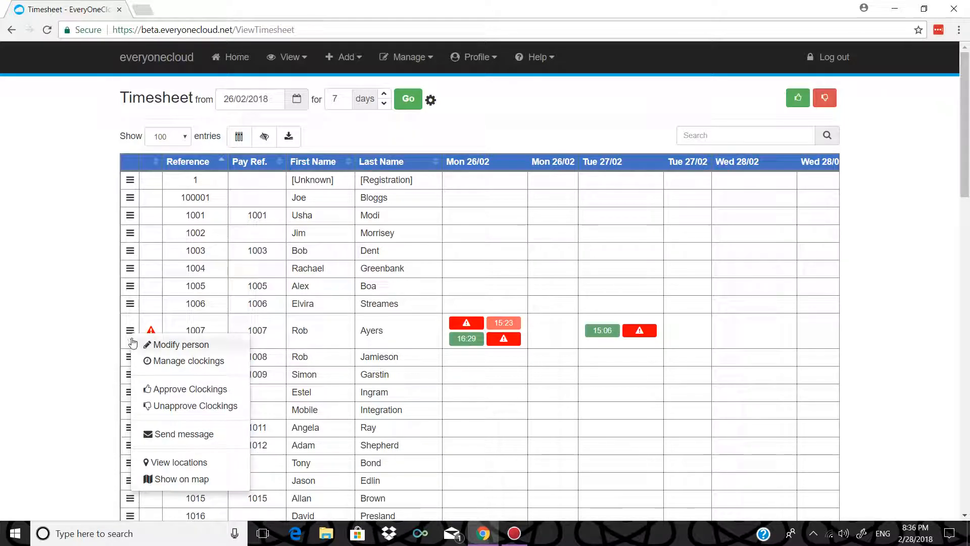
pyautogui.click(176, 361)
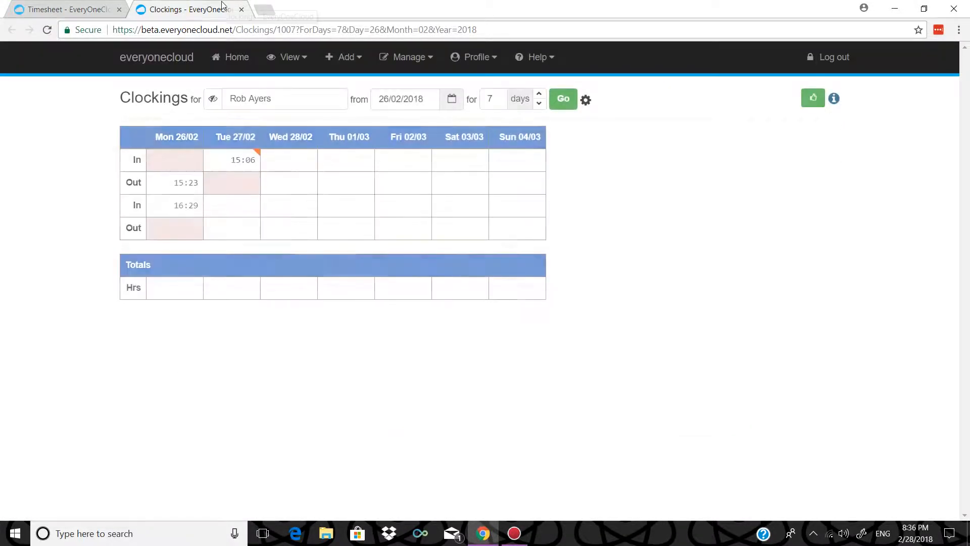
pyautogui.click(163, 164)
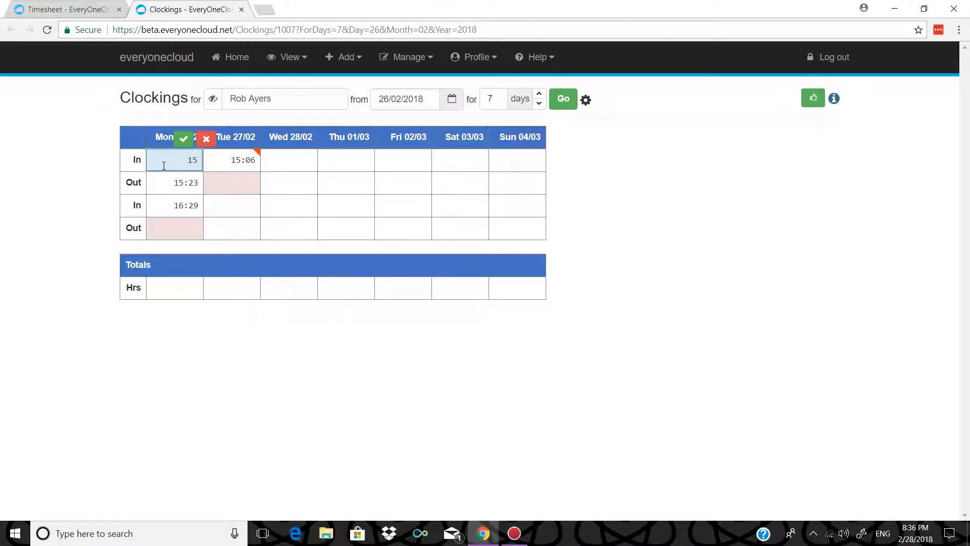
pyautogui.write('15:00')
pyautogui.click(206, 139)
pyautogui.click(95, 5)
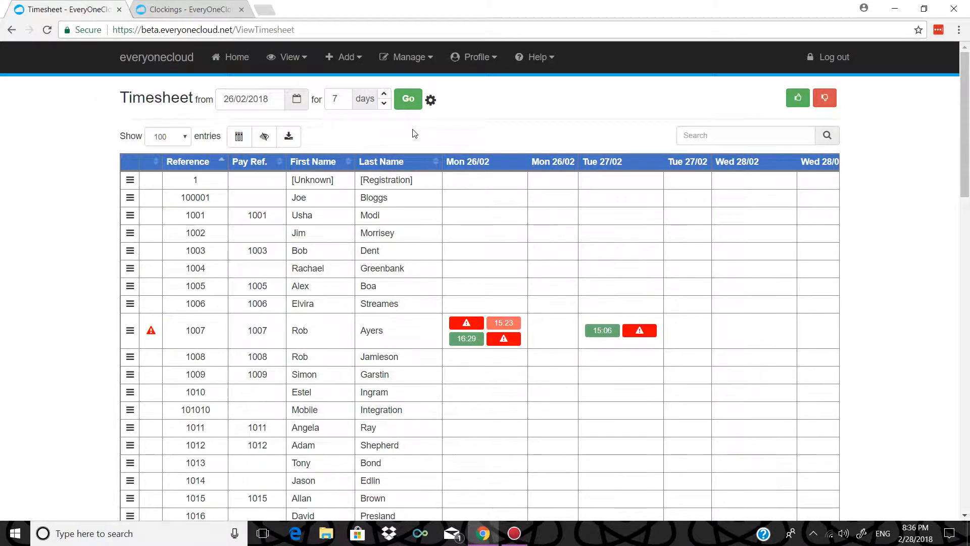
pyautogui.scroll(-5, 442, 200)
pyautogui.scroll(-2, 445, 200)
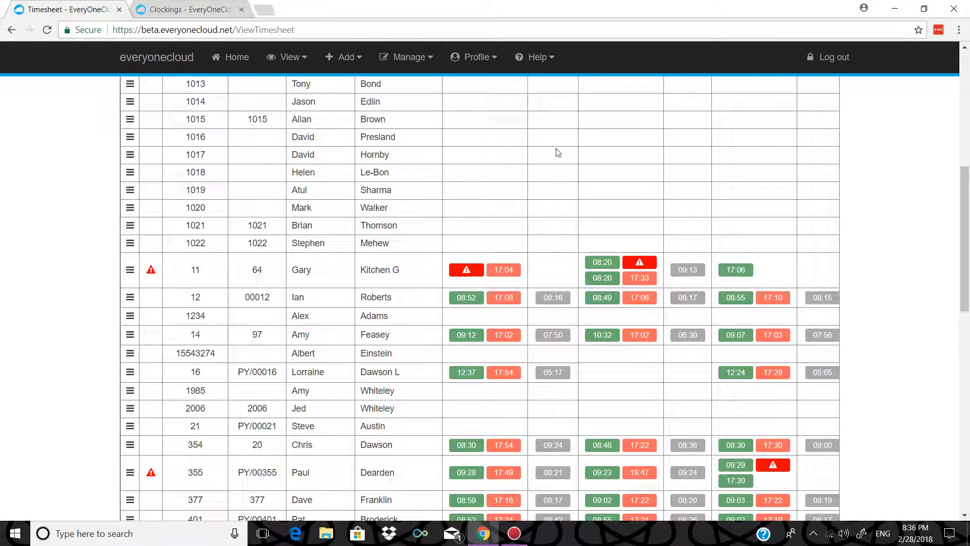
pyautogui.scroll(-7, 554, 156)
pyautogui.scroll(-4, 657, 427)
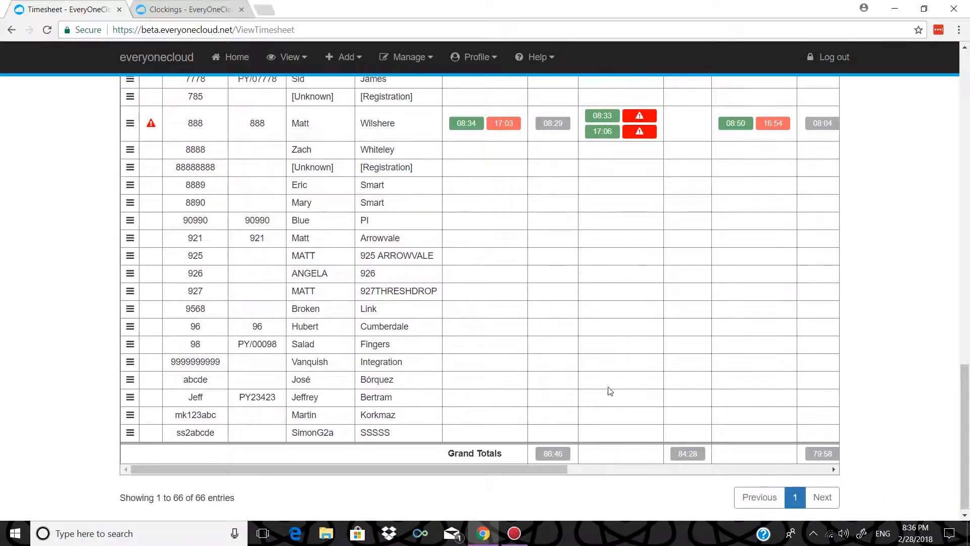
pyautogui.scroll(20, 592, 367)
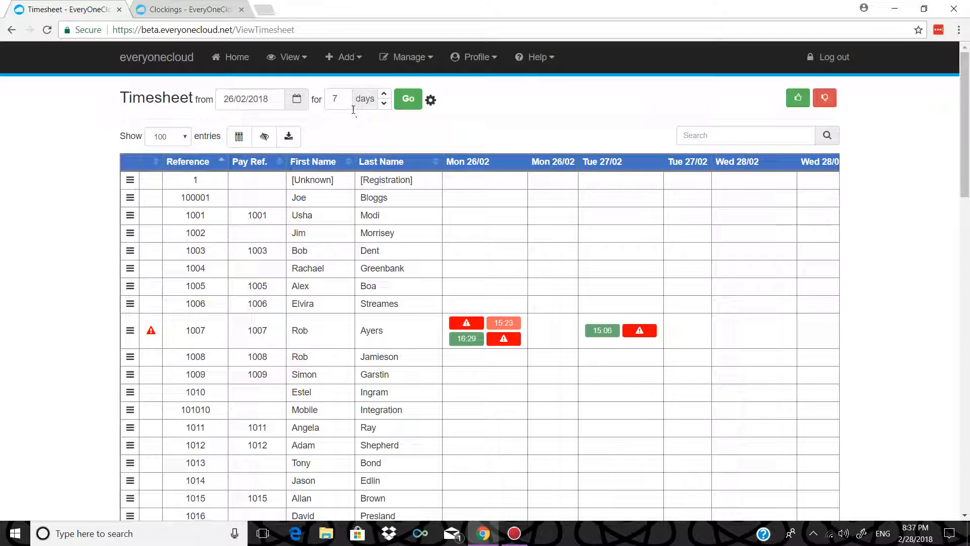
pyautogui.scroll(-11, 707, 288)
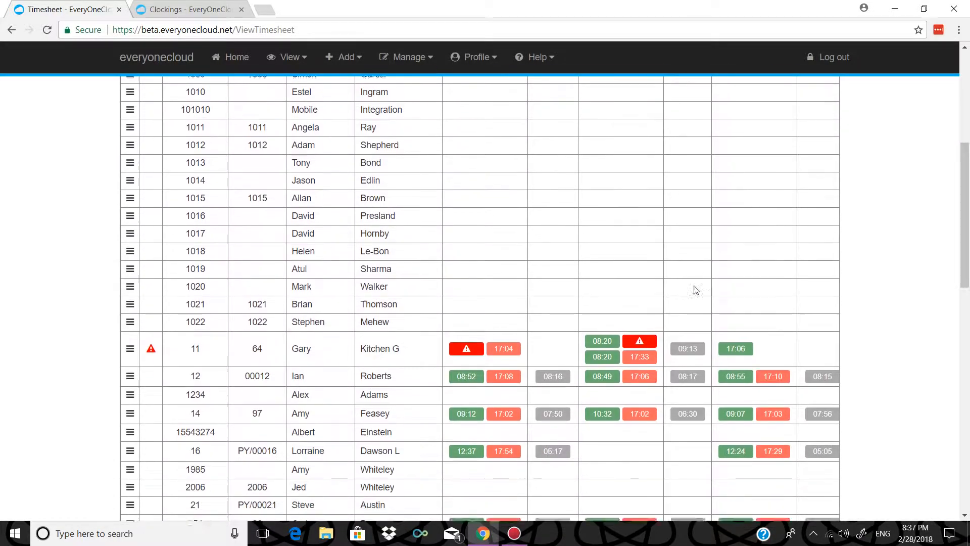
pyautogui.scroll(-4, 632, 182)
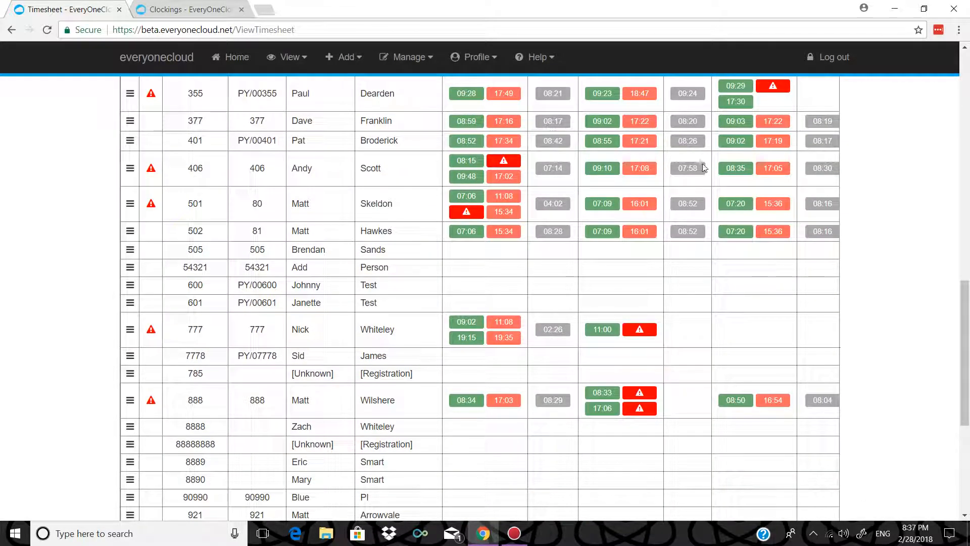
pyautogui.scroll(15, 697, 159)
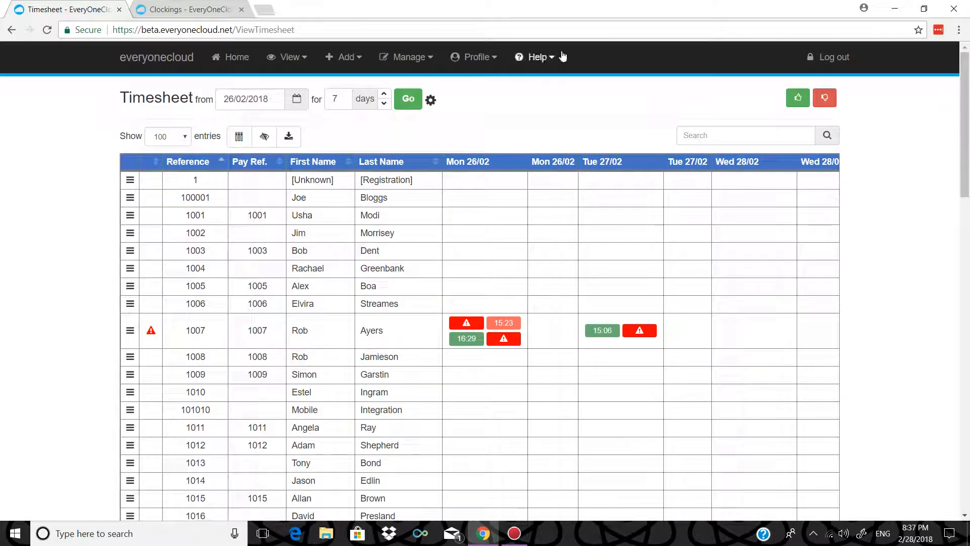
pyautogui.click(468, 61)
pyautogui.moveTo(474, 90)
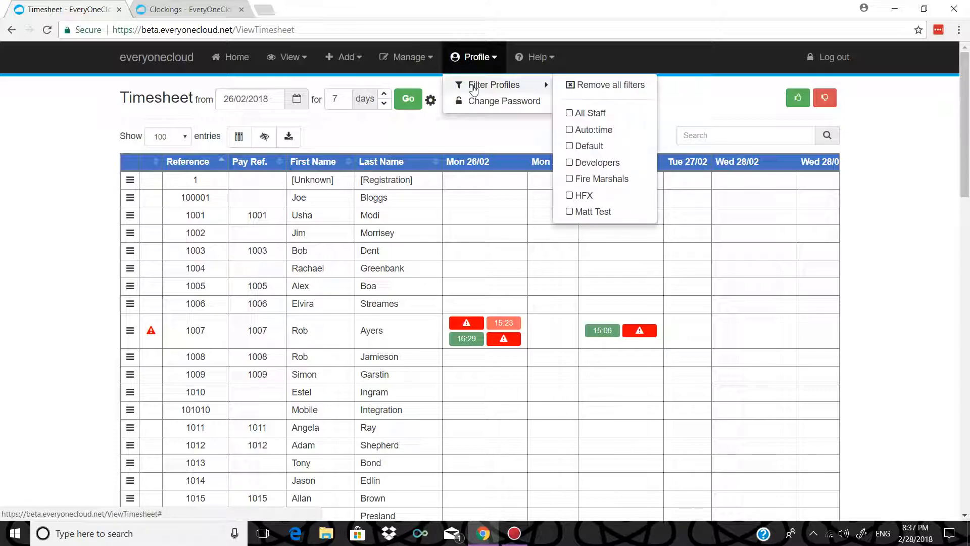
pyautogui.click(608, 128)
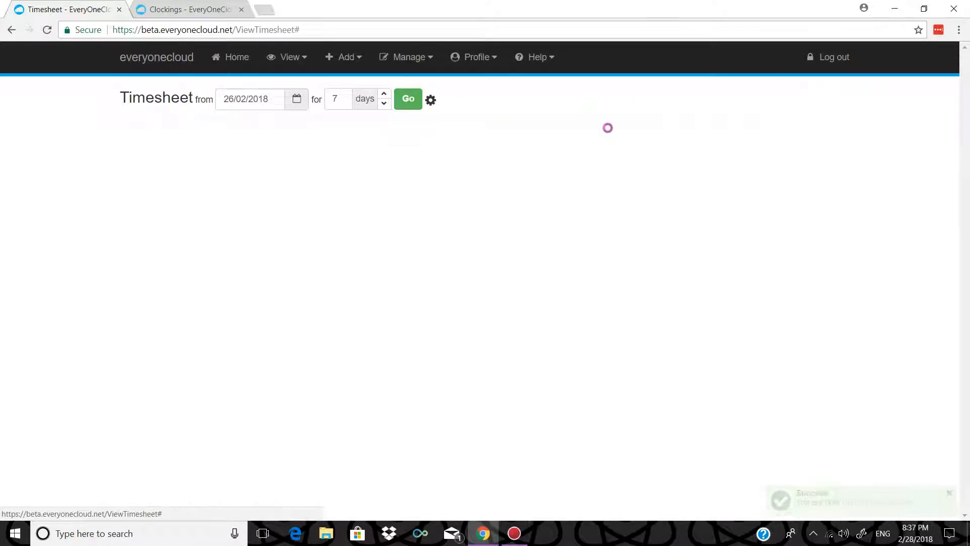
pyautogui.scroll(-2, 533, 314)
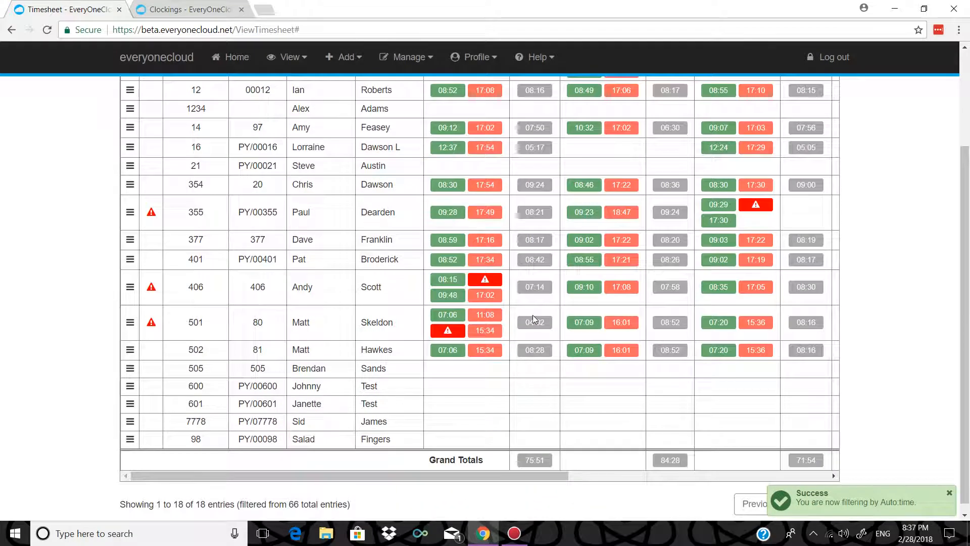
pyautogui.scroll(2, 589, 239)
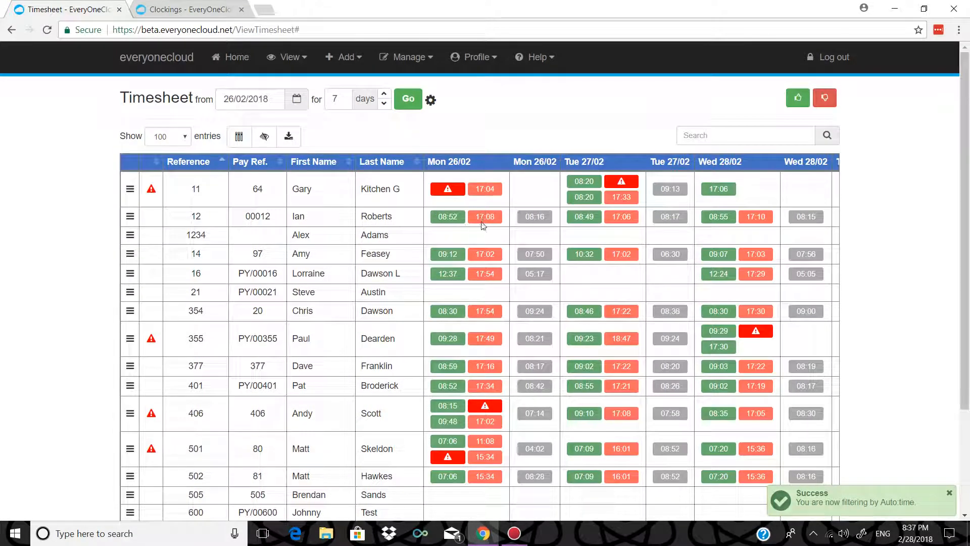
pyautogui.moveTo(522, 219); pyautogui.dragTo(605, 190)
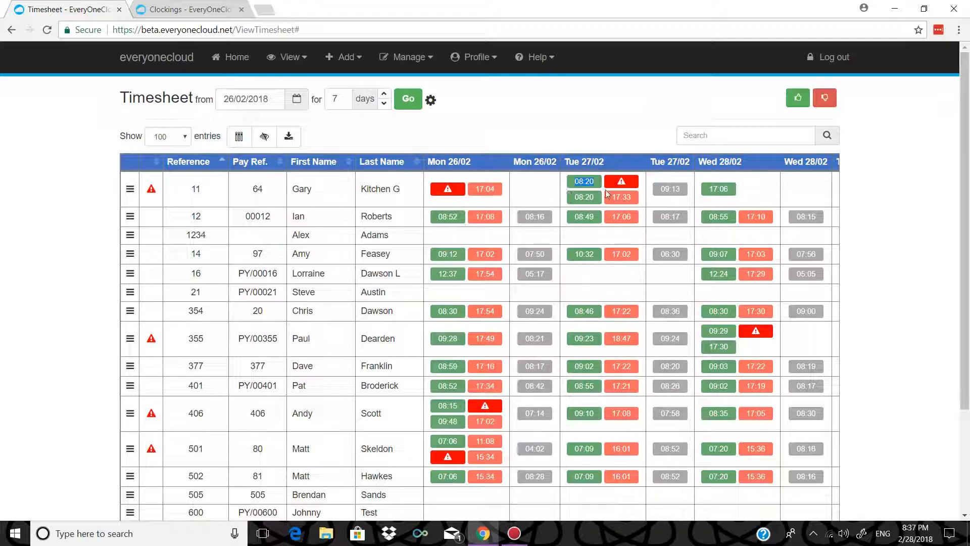
pyautogui.scroll(-3, 576, 448)
pyautogui.moveTo(540, 466); pyautogui.dragTo(746, 437)
pyautogui.scroll(3, 678, 332)
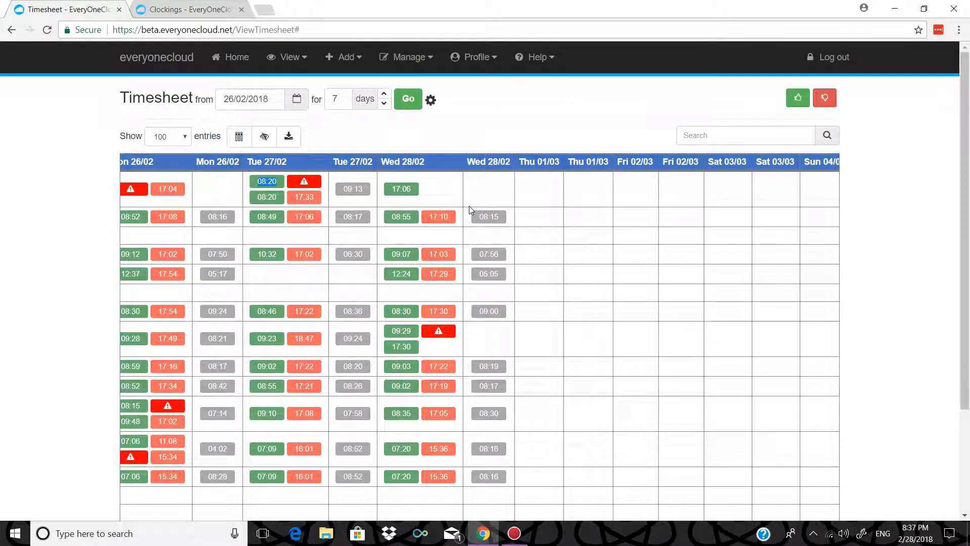
pyautogui.scroll(-3, 505, 212)
pyautogui.scroll(3, 554, 216)
pyautogui.scroll(-3, 552, 303)
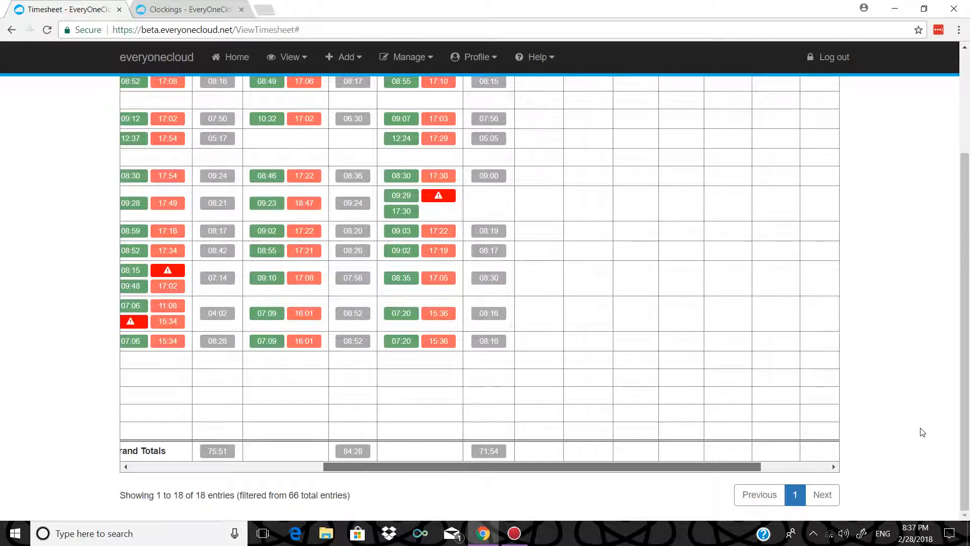
pyautogui.moveTo(758, 465); pyautogui.dragTo(825, 466)
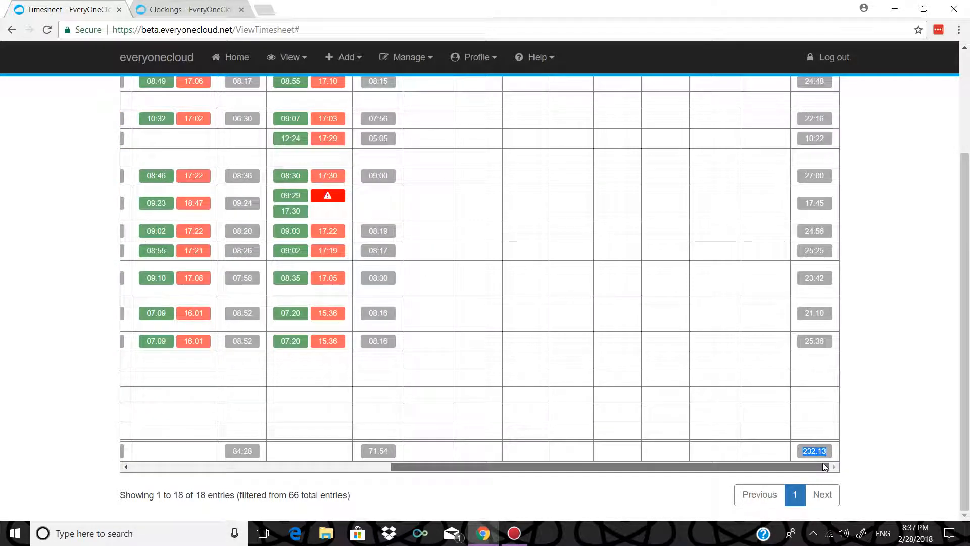
pyautogui.scroll(3, 671, 252)
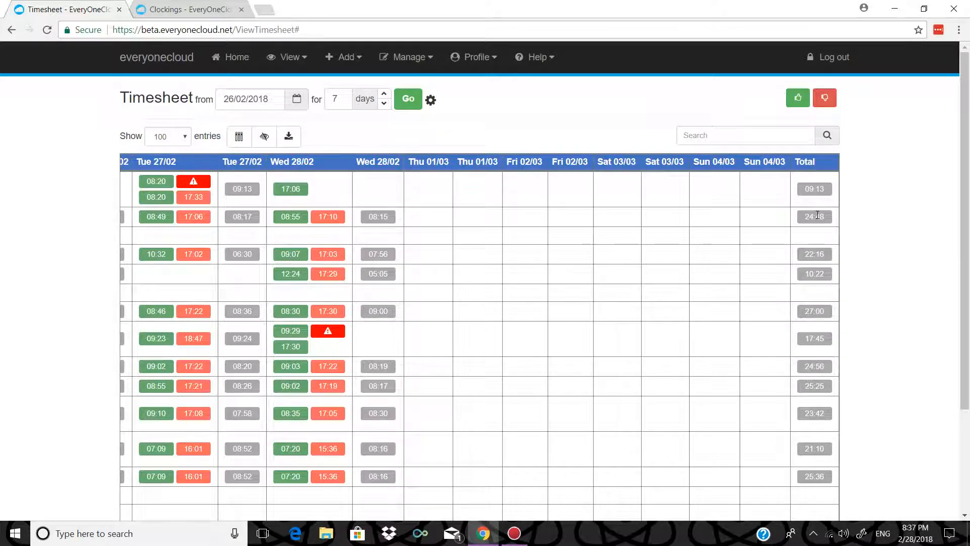
pyautogui.scroll(-3, 816, 216)
pyautogui.moveTo(699, 473); pyautogui.dragTo(448, 473)
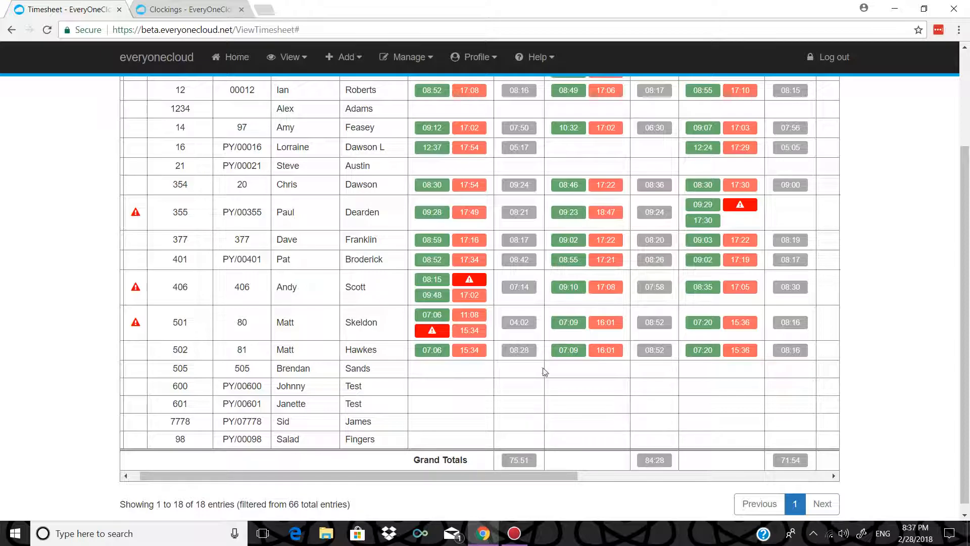
pyautogui.scroll(4, 544, 368)
pyautogui.scroll(-3, 534, 288)
pyautogui.scroll(-1, 534, 288)
pyautogui.scroll(3, 622, 186)
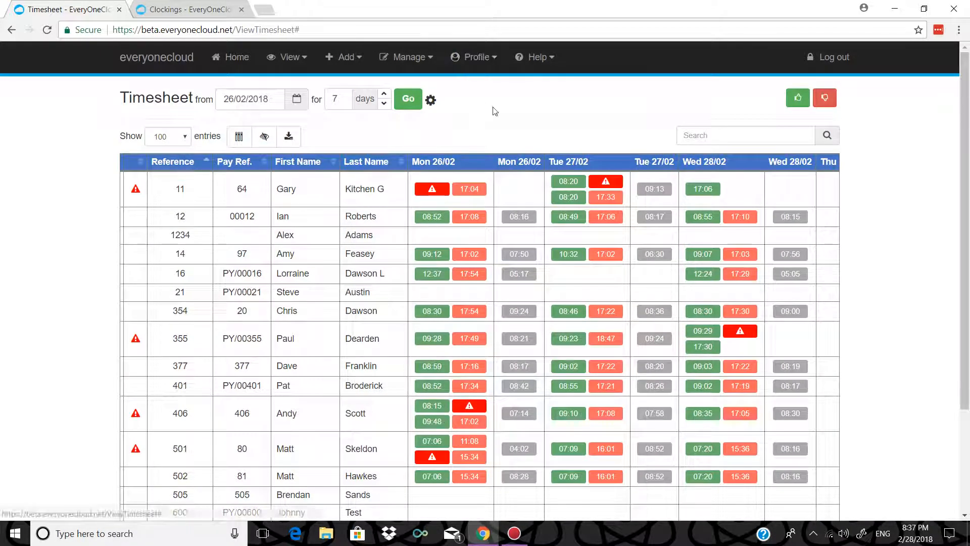
pyautogui.scroll(-4, 661, 263)
pyautogui.scroll(4, 635, 241)
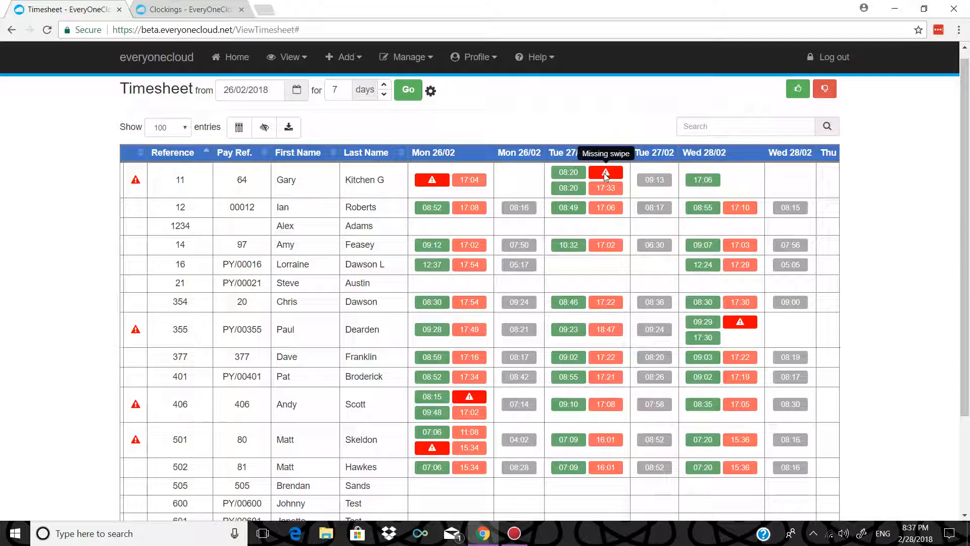
# - Sort the Timesheet by the warning column so missing-swipe rows come first
pyautogui.click(140, 153)
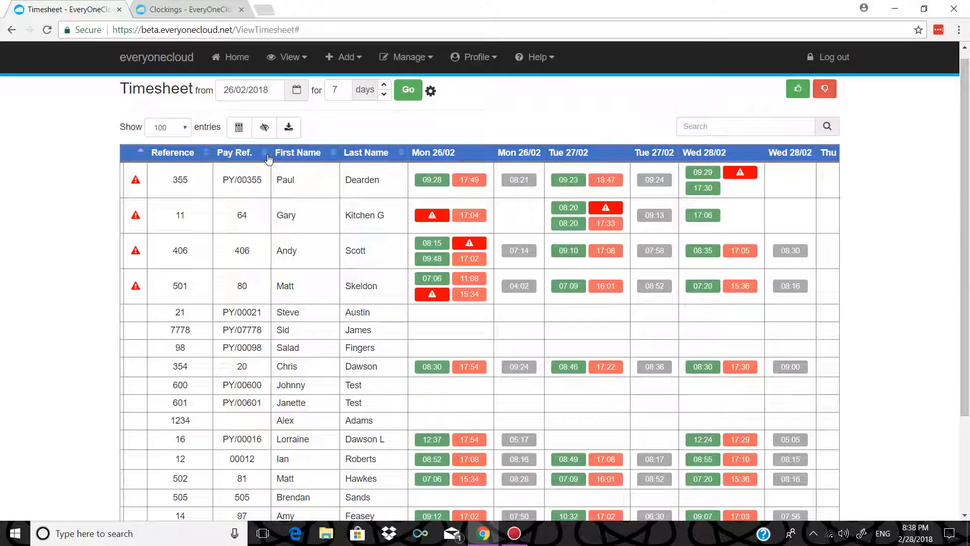
pyautogui.click(474, 60)
pyautogui.click(289, 127)
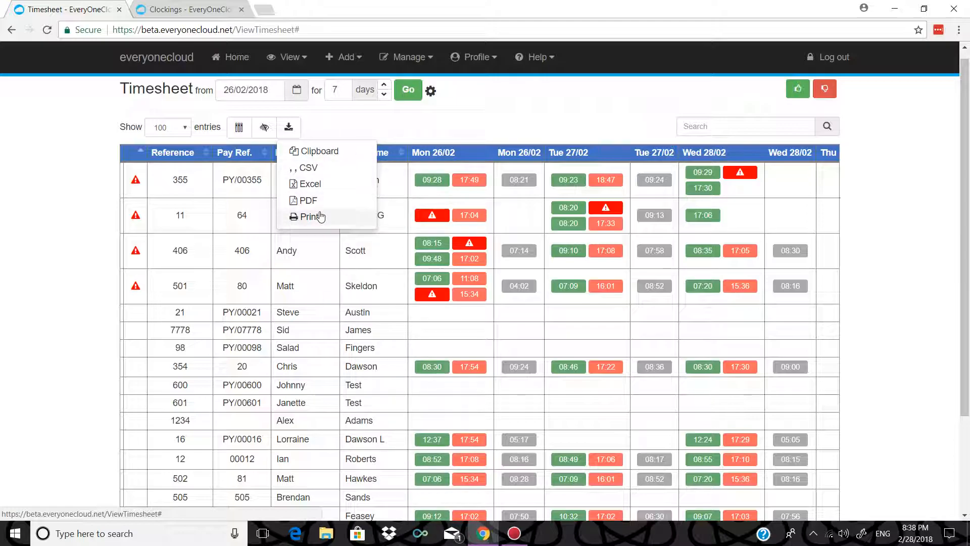
pyautogui.click(435, 137)
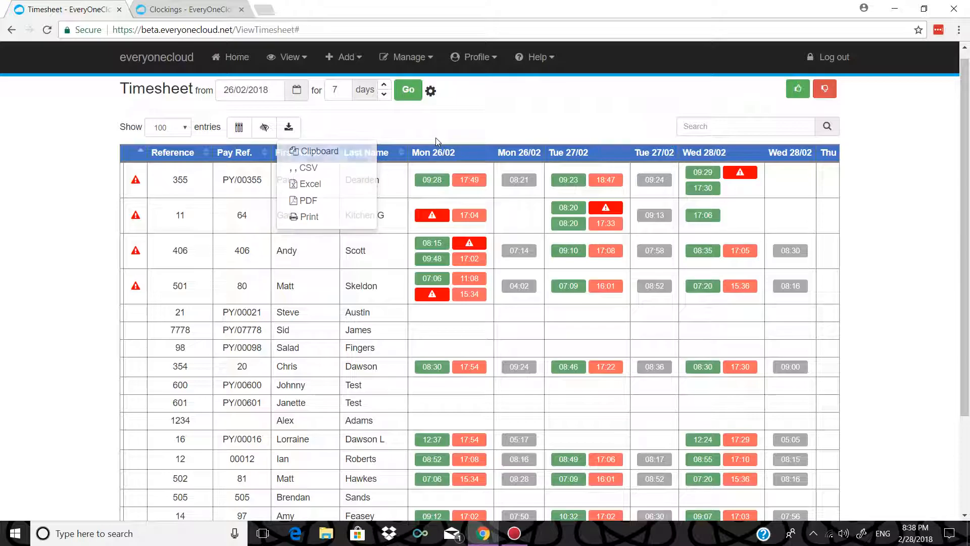
pyautogui.scroll(-3, 455, 161)
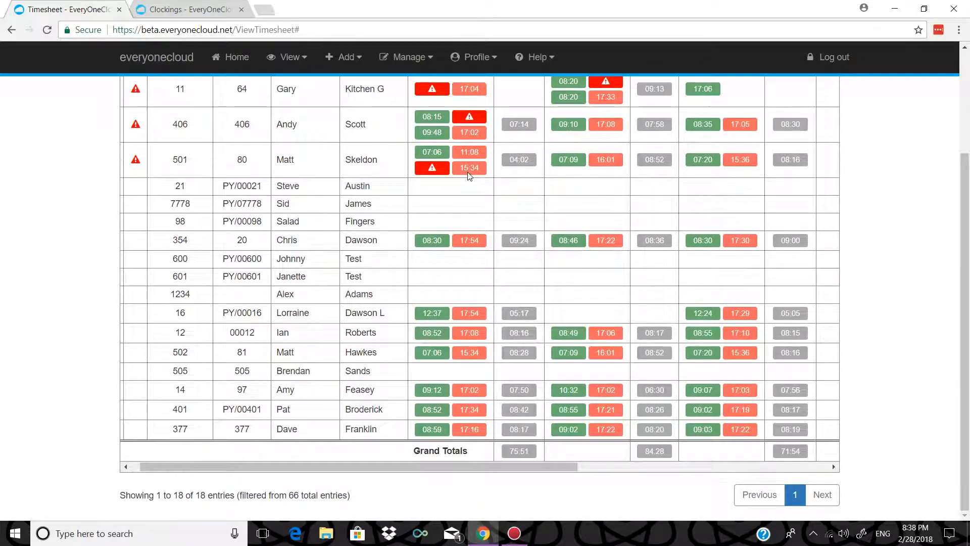
pyautogui.scroll(3, 468, 172)
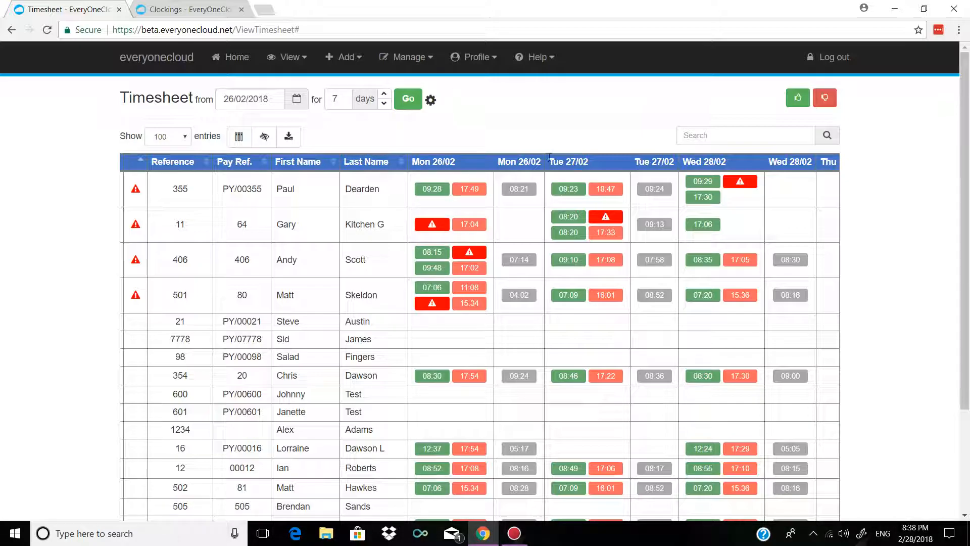
# - Remove all profile filters so the Timesheet shows every staff member and seven warning rows
pyautogui.click(544, 58)
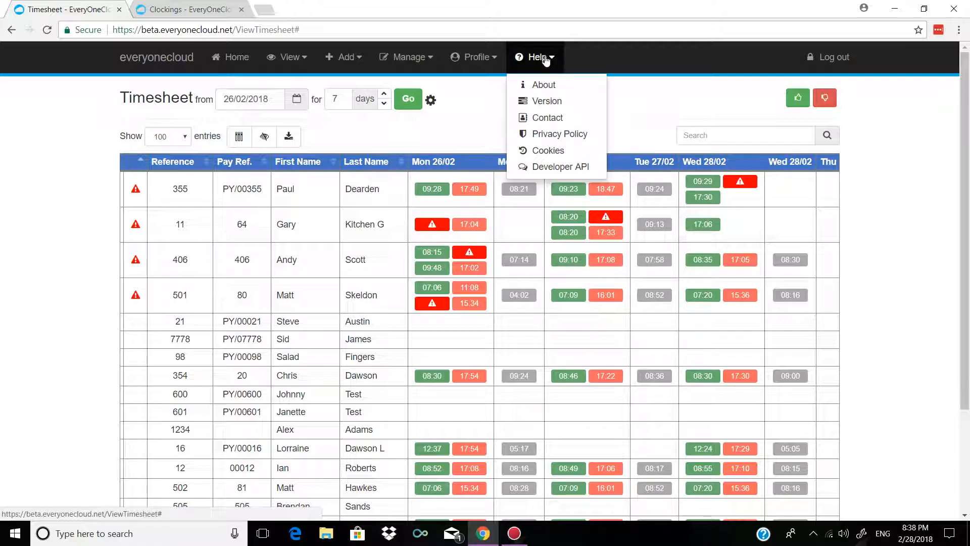
pyautogui.click(475, 57)
pyautogui.moveTo(493, 84)
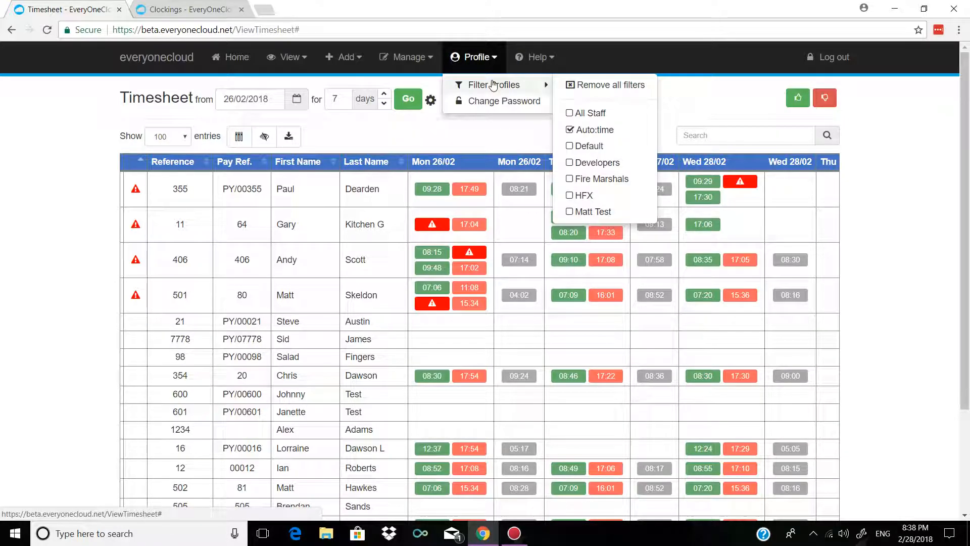
pyautogui.click(570, 86)
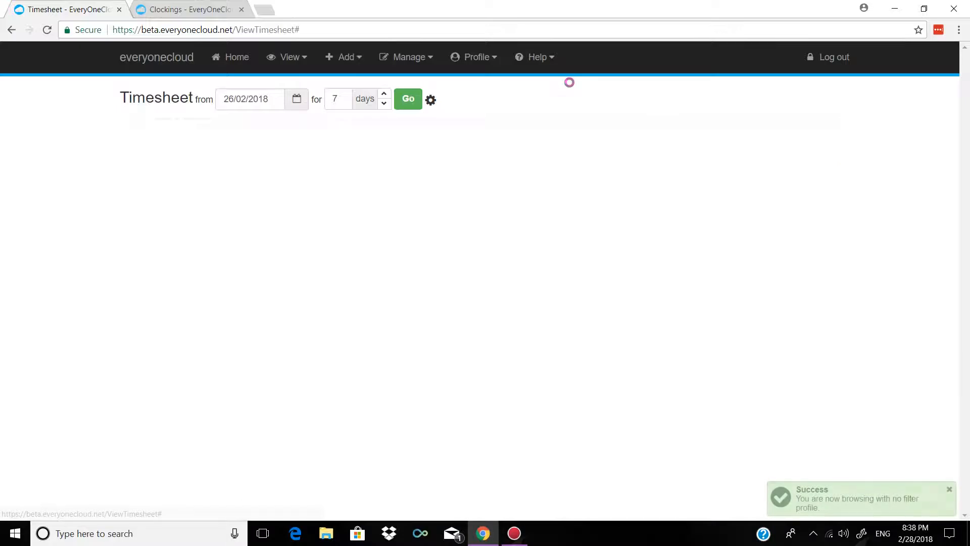
pyautogui.click(286, 57)
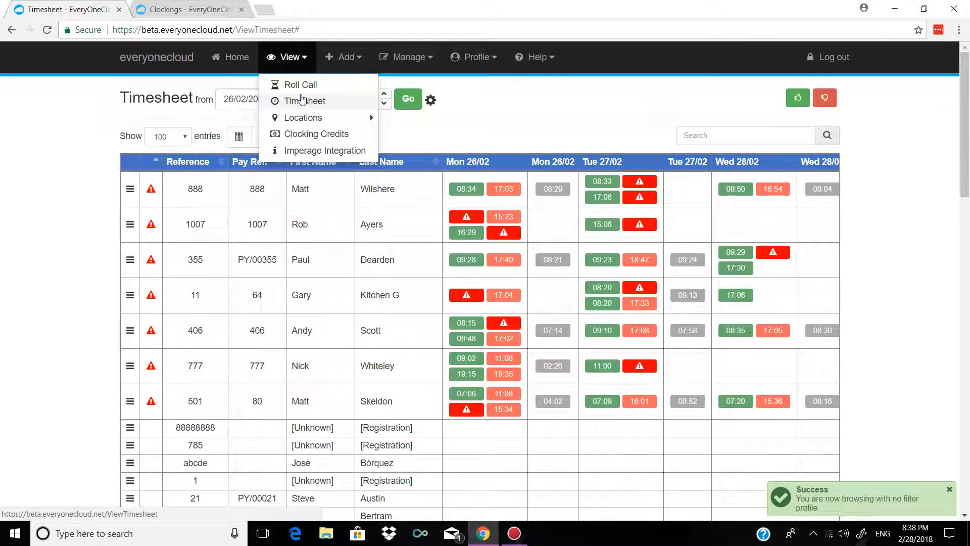
pyautogui.moveTo(314, 118)
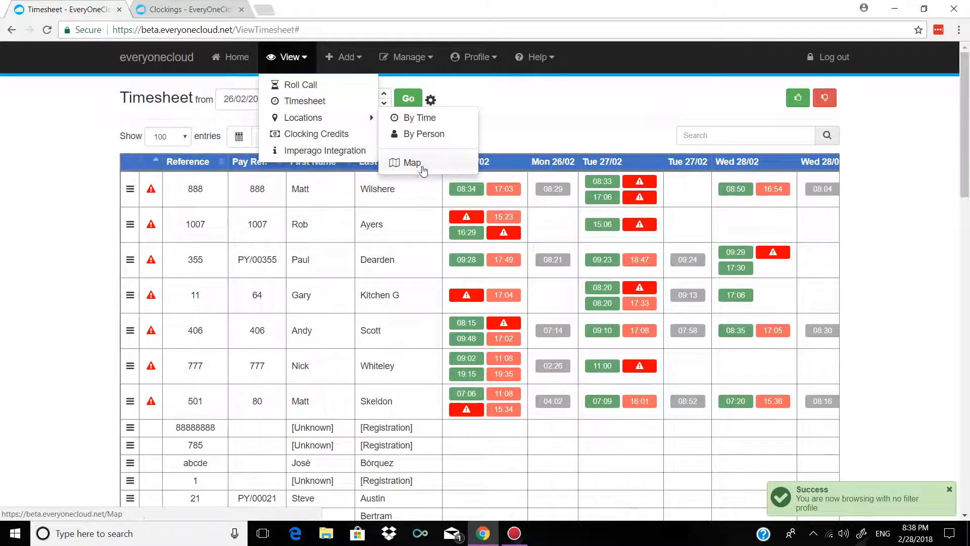
# - Open the Locations map and show all locations for the employee whose marker sits near Leeds
pyautogui.click(408, 162)
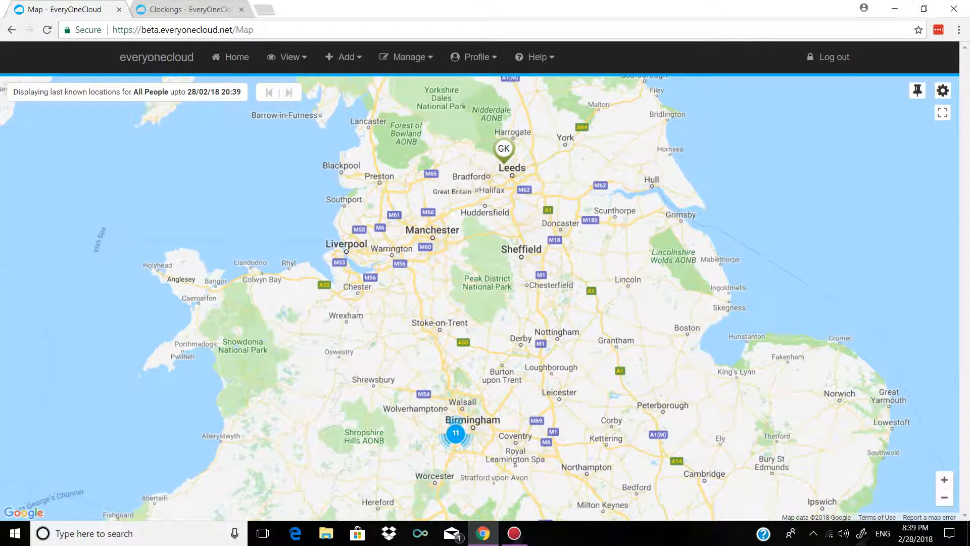
pyautogui.moveTo(471, 238); pyautogui.dragTo(522, 333)
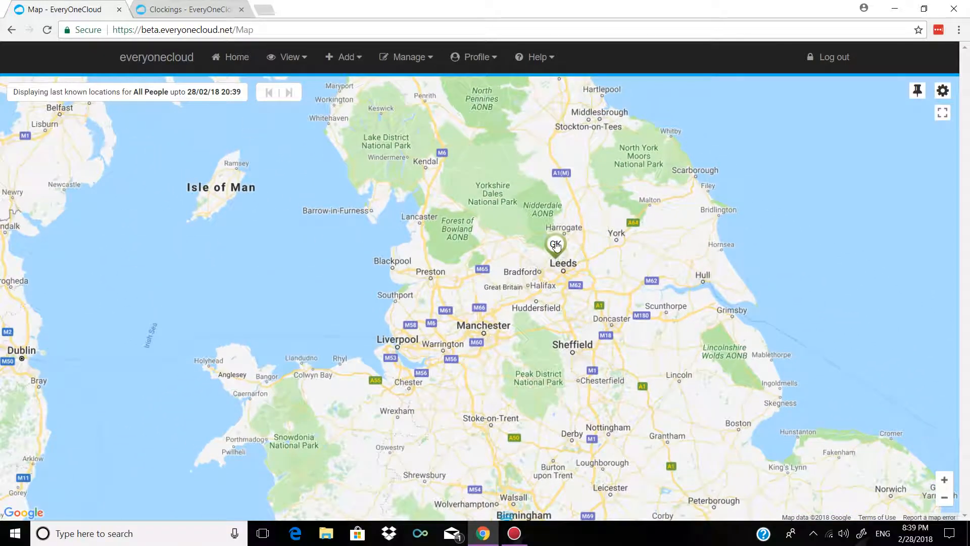
pyautogui.scroll(2, 554, 242)
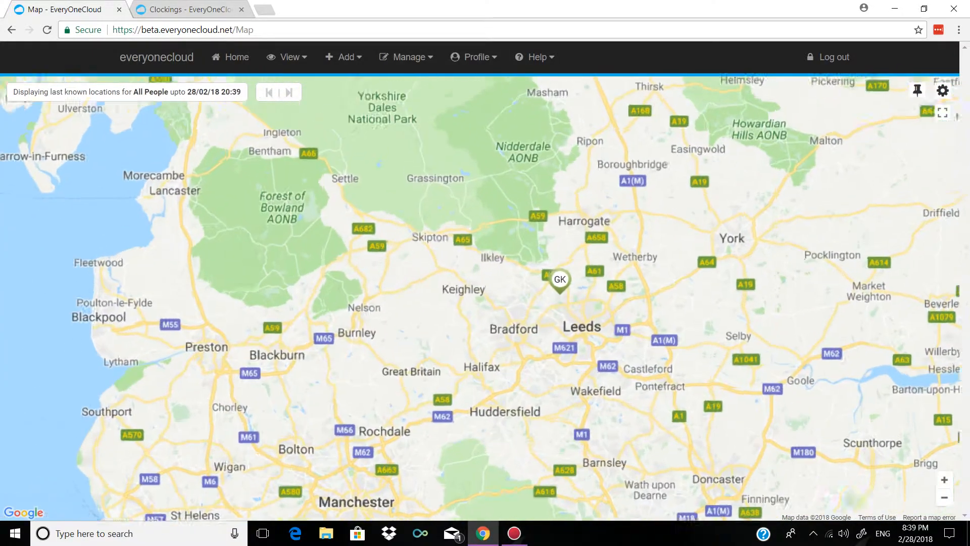
pyautogui.click(563, 306)
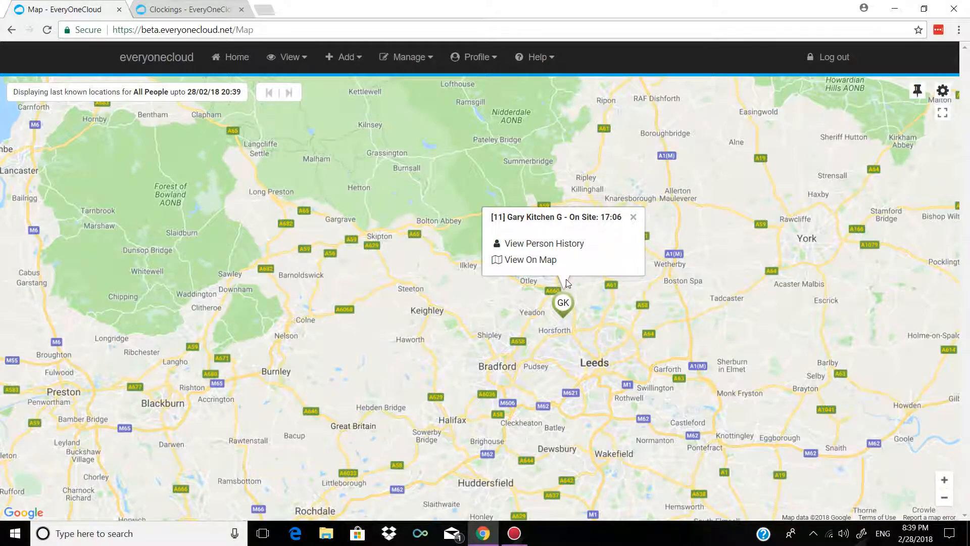
pyautogui.click(530, 260)
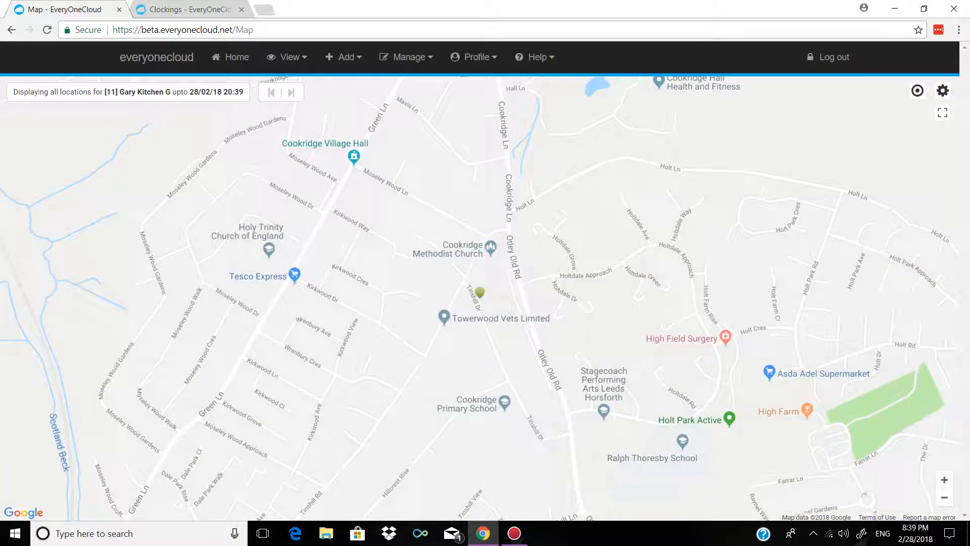
pyautogui.moveTo(479, 296)
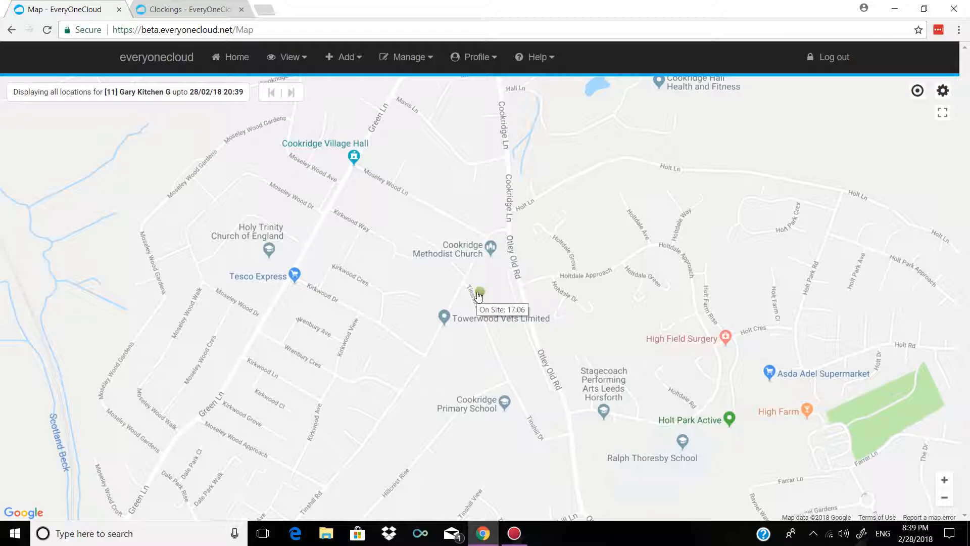
pyautogui.scroll(-3, 479, 296)
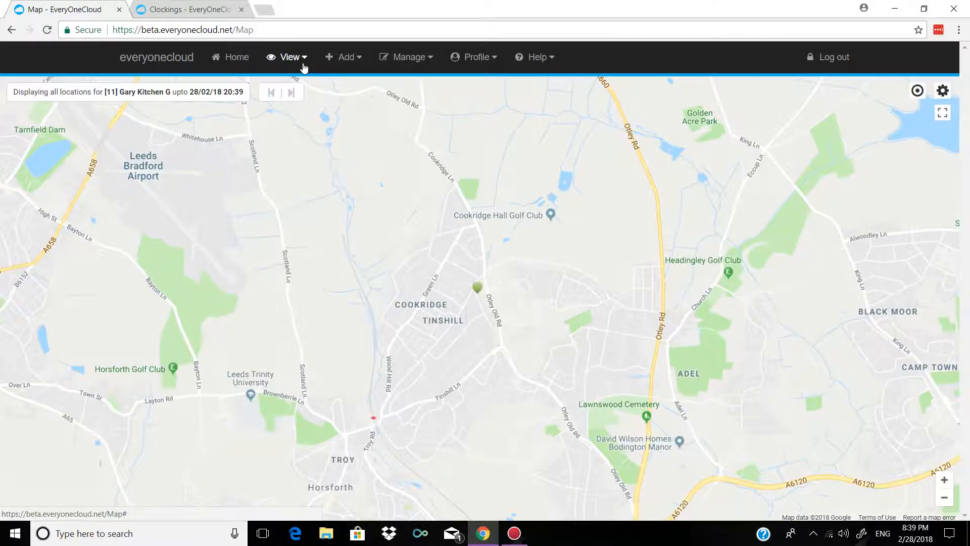
# - List the same employee's location records for the week using Locations By Person
pyautogui.click(263, 61)
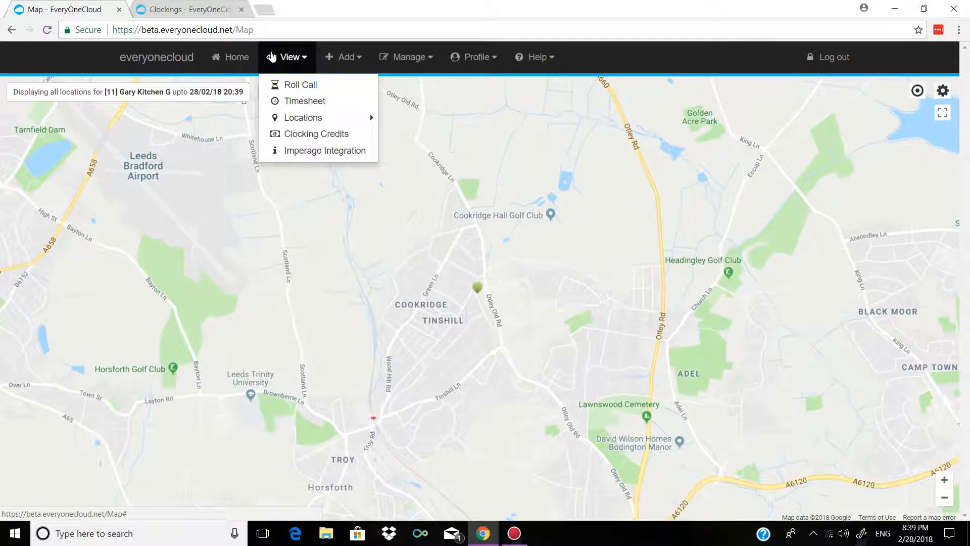
pyautogui.click(345, 113)
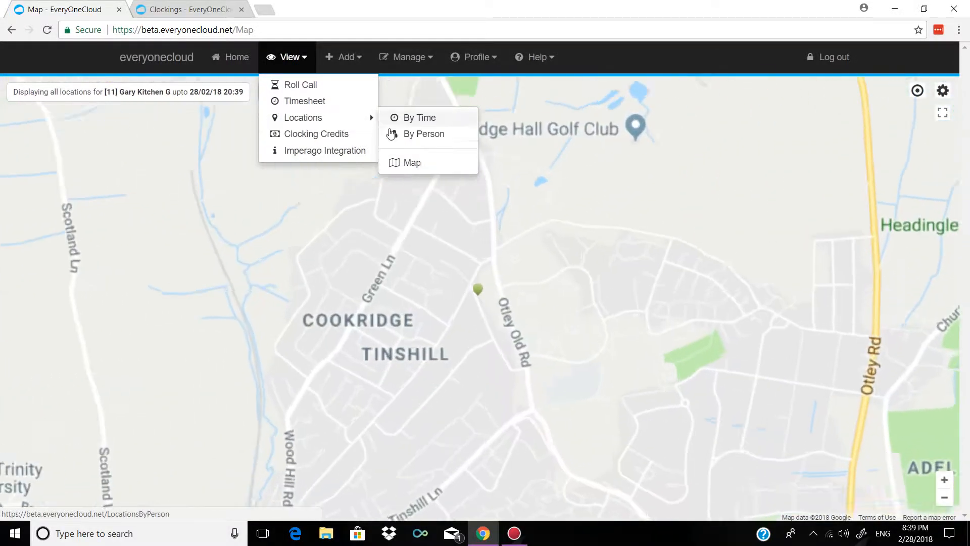
pyautogui.click(393, 132)
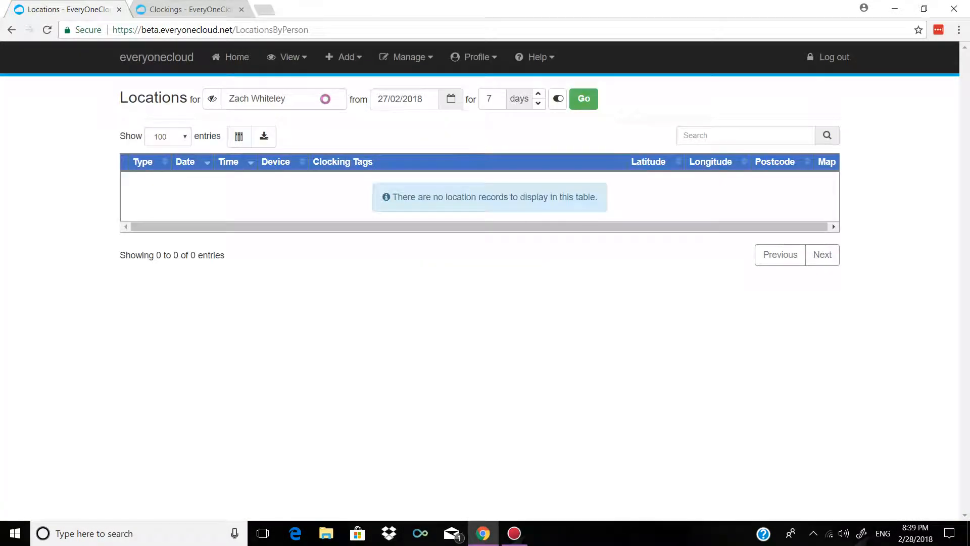
pyautogui.moveTo(304, 99); pyautogui.dragTo(15, 107)
pyautogui.press('BackSpace')
pyautogui.write('D')
pyautogui.press('BackSpace')
pyautogui.write('Gary')
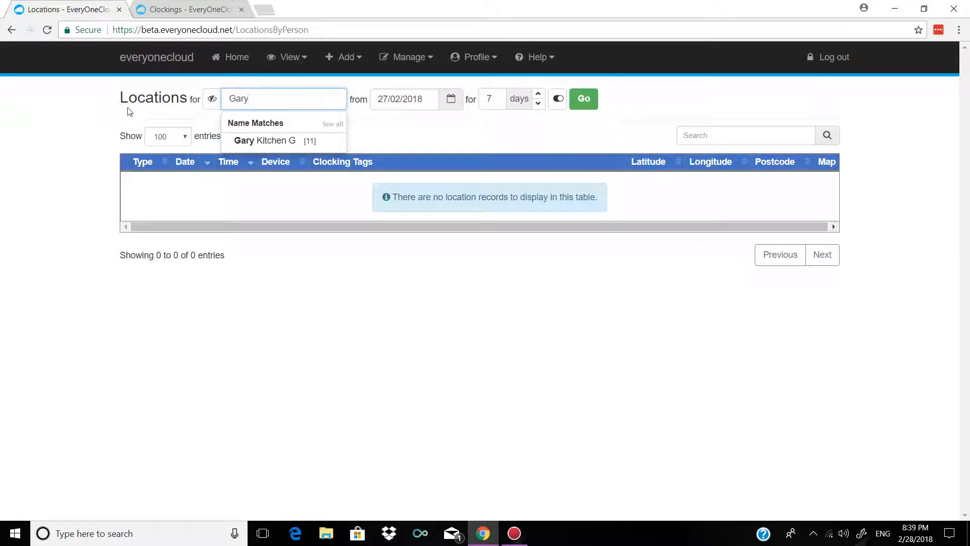
pyautogui.click(280, 142)
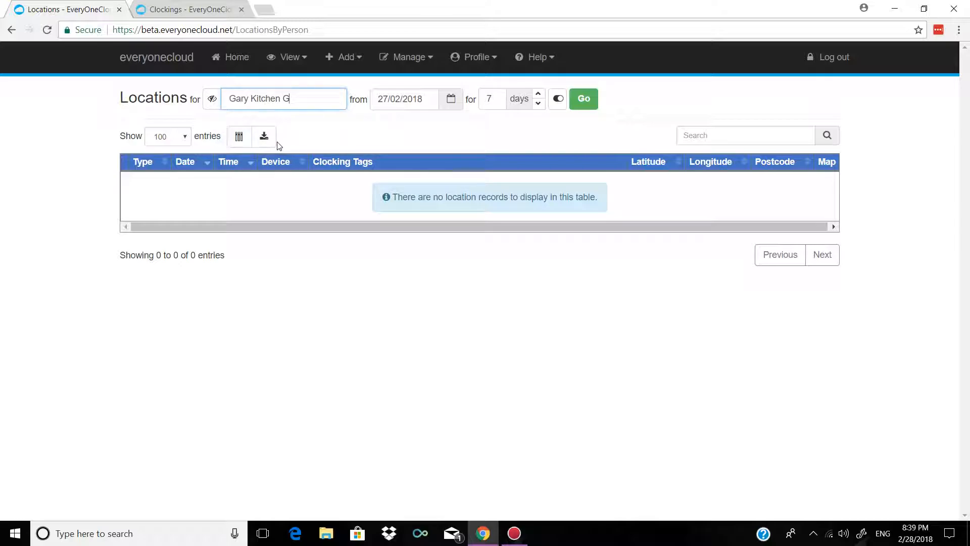
pyautogui.click(585, 96)
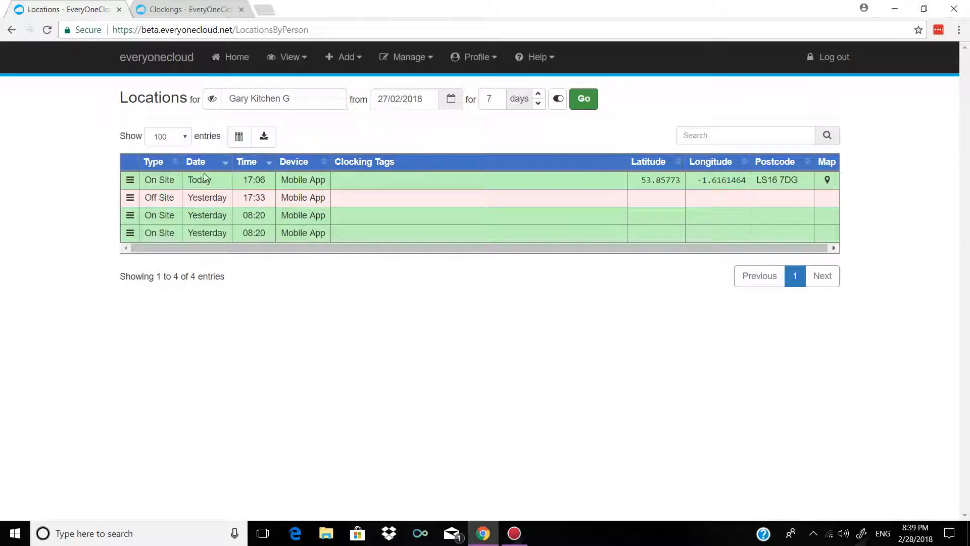
# - Check the latest record: today's 17:06 On Site clocking from the Mobile App
pyautogui.moveTo(146, 187); pyautogui.dragTo(175, 187)
pyautogui.click(166, 192)
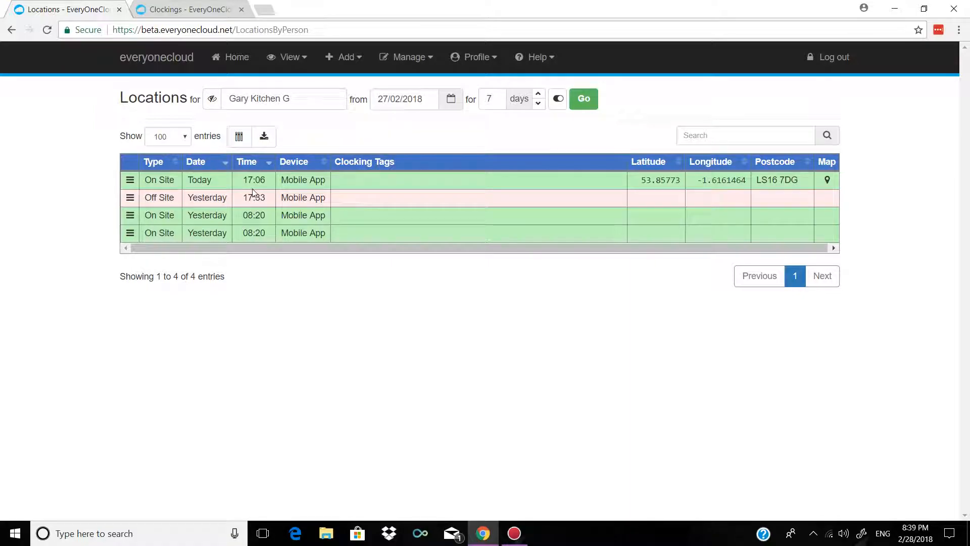
pyautogui.moveTo(281, 179); pyautogui.dragTo(326, 182)
pyautogui.click(339, 185)
pyautogui.moveTo(827, 182)
# - Uncheck Latitude and Longitude in the column-visibility list of the Locations table
pyautogui.click(239, 137)
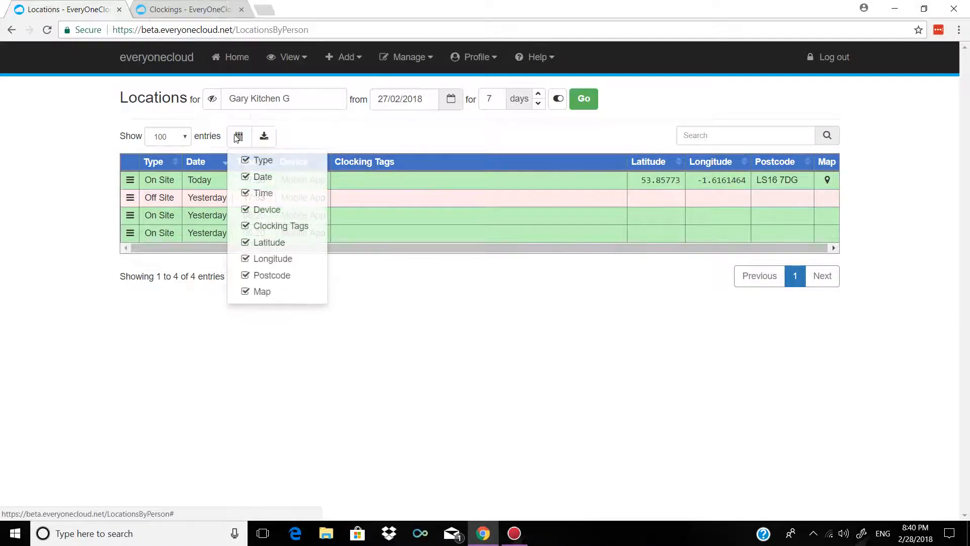
pyautogui.click(246, 242)
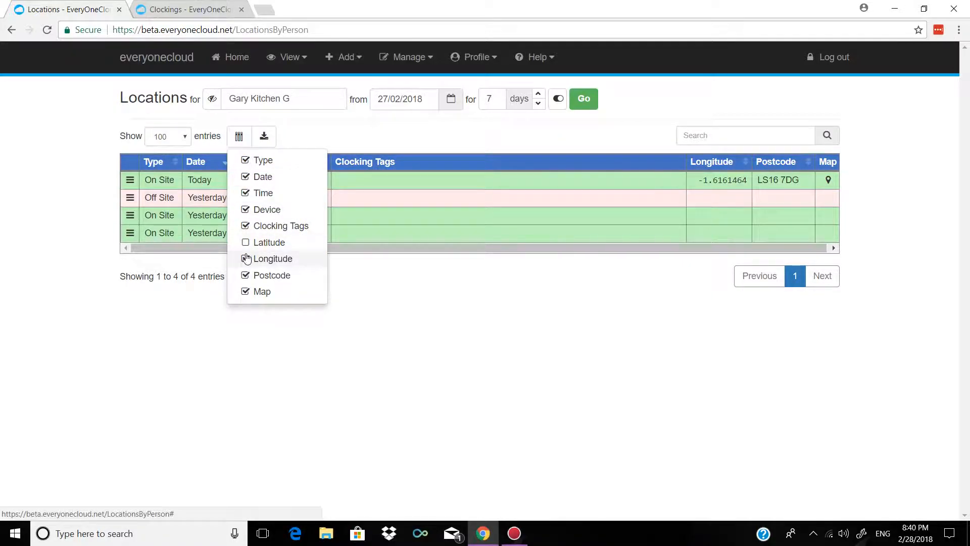
pyautogui.click(248, 259)
pyautogui.click(387, 139)
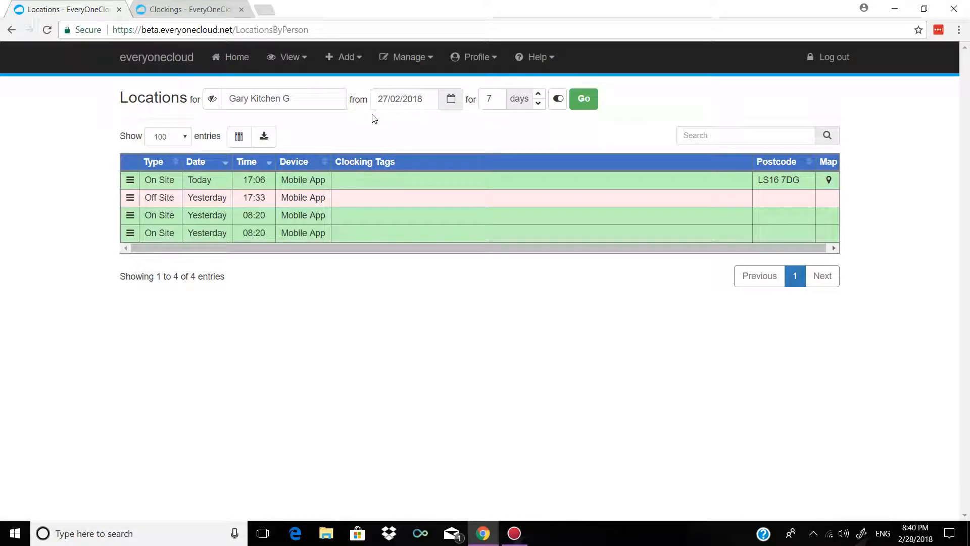
# - Start a new person record and fill in its Reference and PIN
pyautogui.click(336, 75)
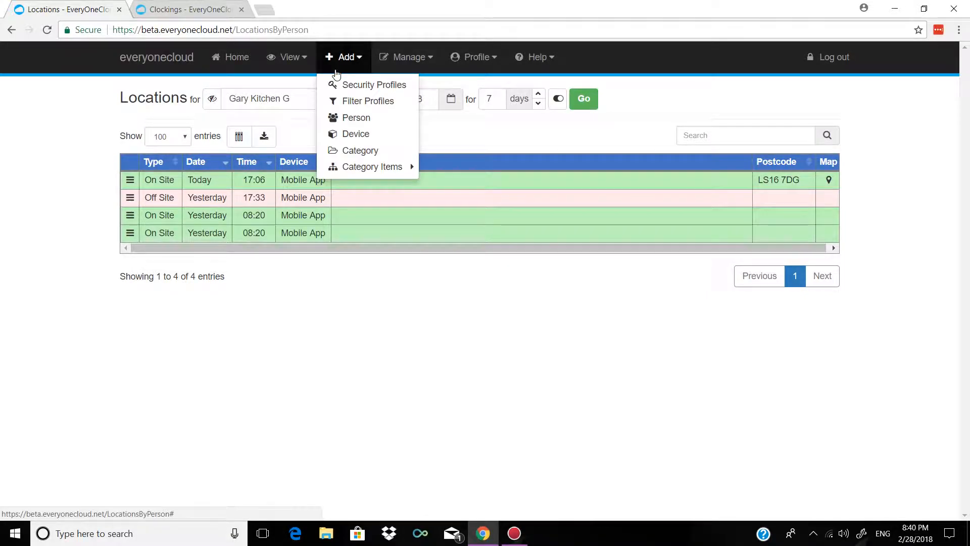
pyautogui.click(372, 125)
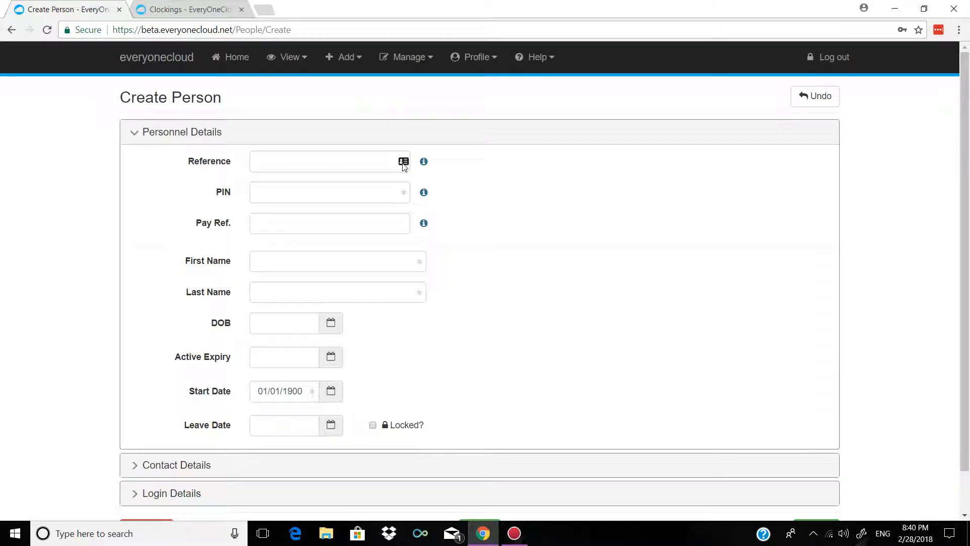
pyautogui.click(368, 162)
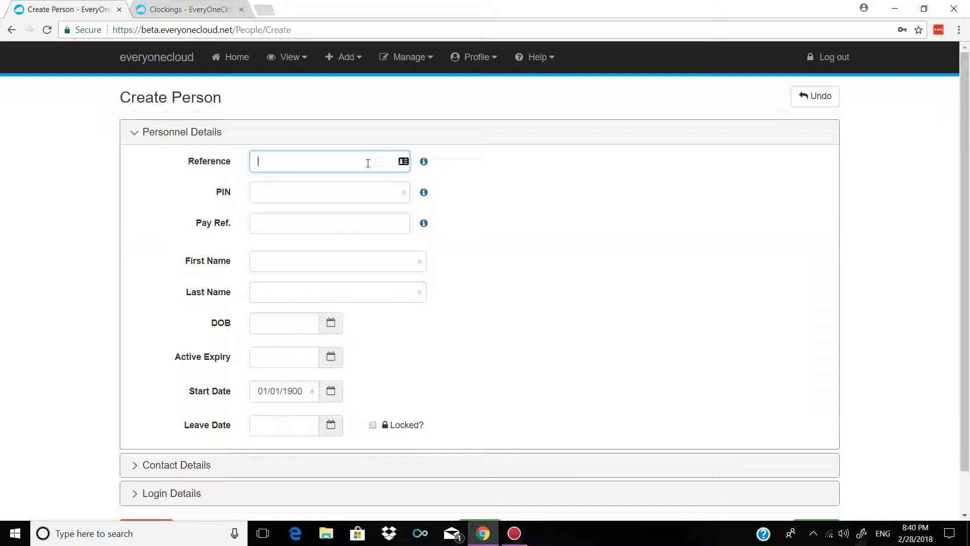
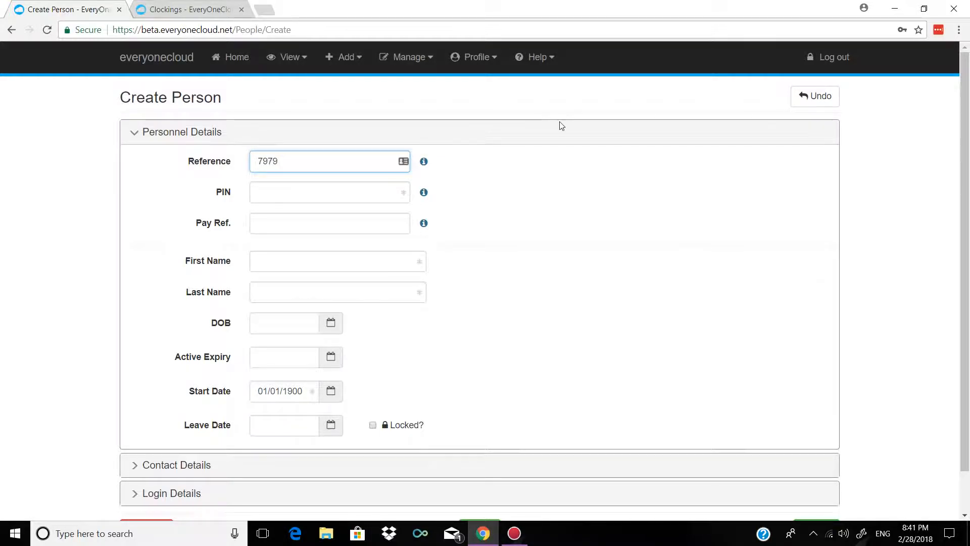
pyautogui.click(350, 195)
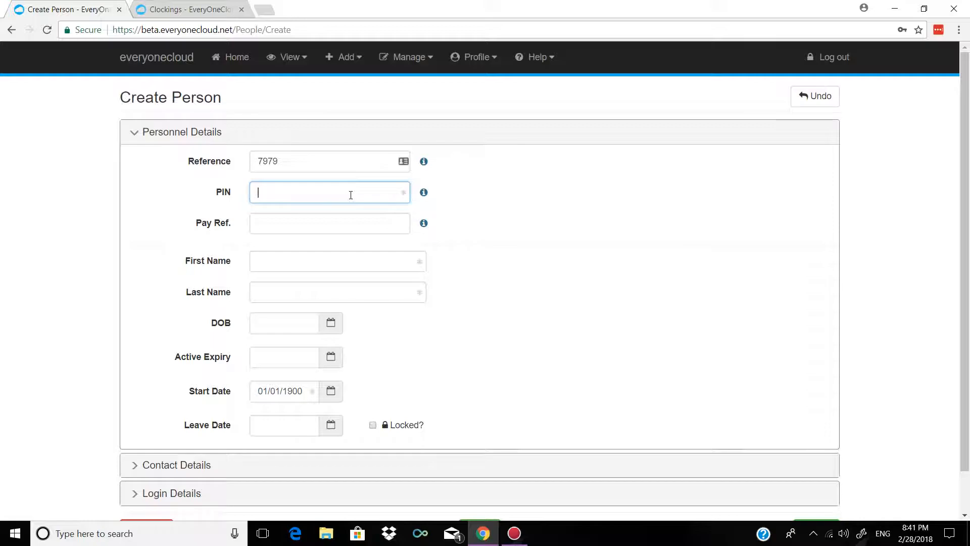
# - Enter the new person's first name and last name
pyautogui.click(354, 254)
pyautogui.moveTo(424, 227)
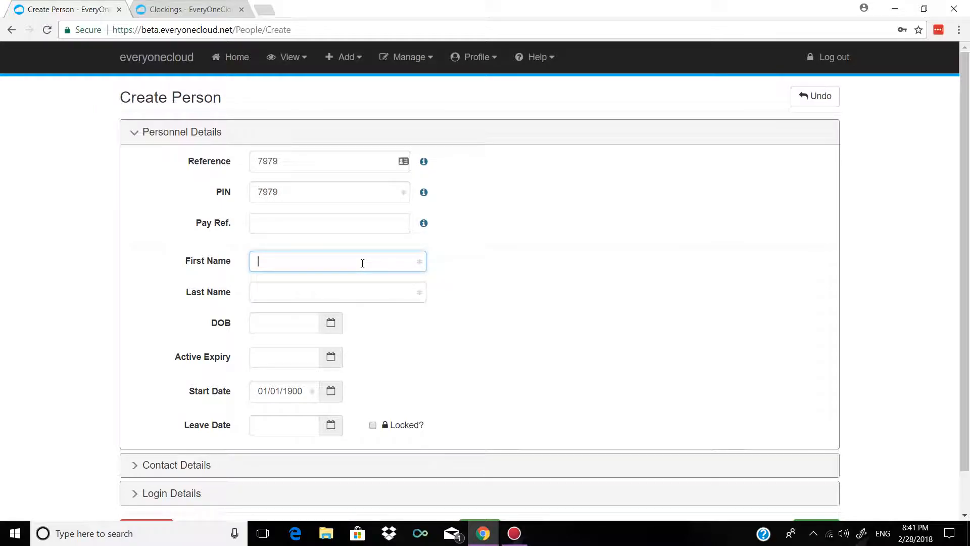
pyautogui.write('Luke')
pyautogui.press('Tab')
pyautogui.write('Sk')
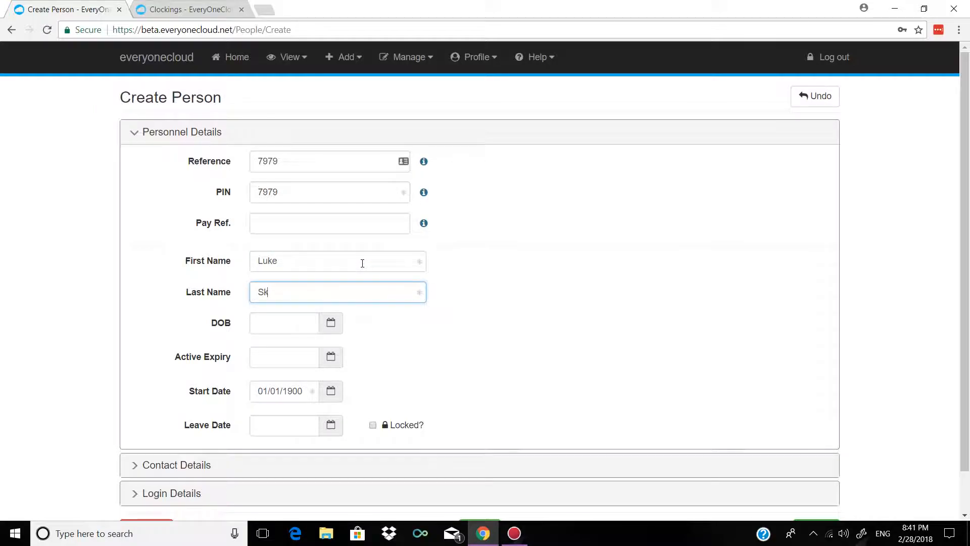
pyautogui.write('ywalker')
# - Pick 16 May 1983 in the date-of-birth calendar, moving through year and month views
pyautogui.click(328, 327)
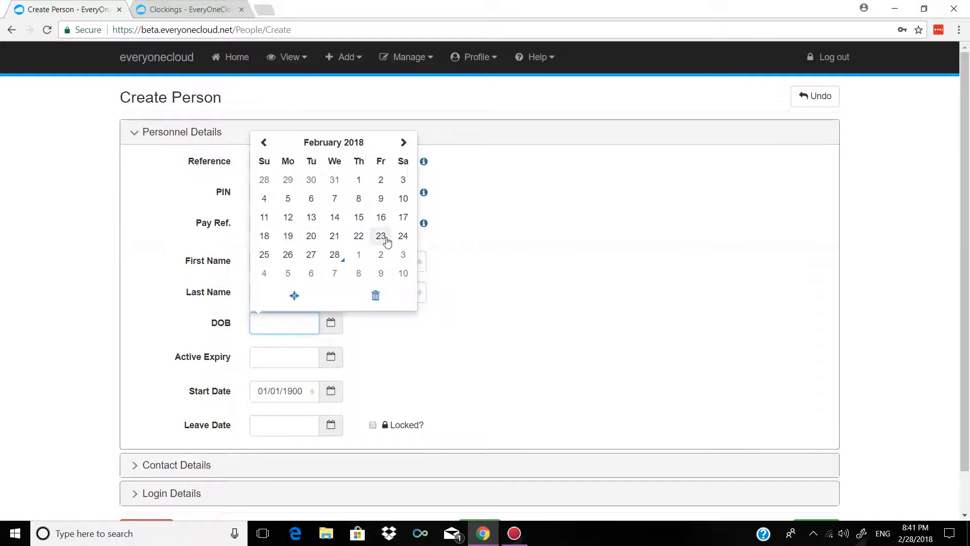
pyautogui.click(341, 146)
pyautogui.click(343, 160)
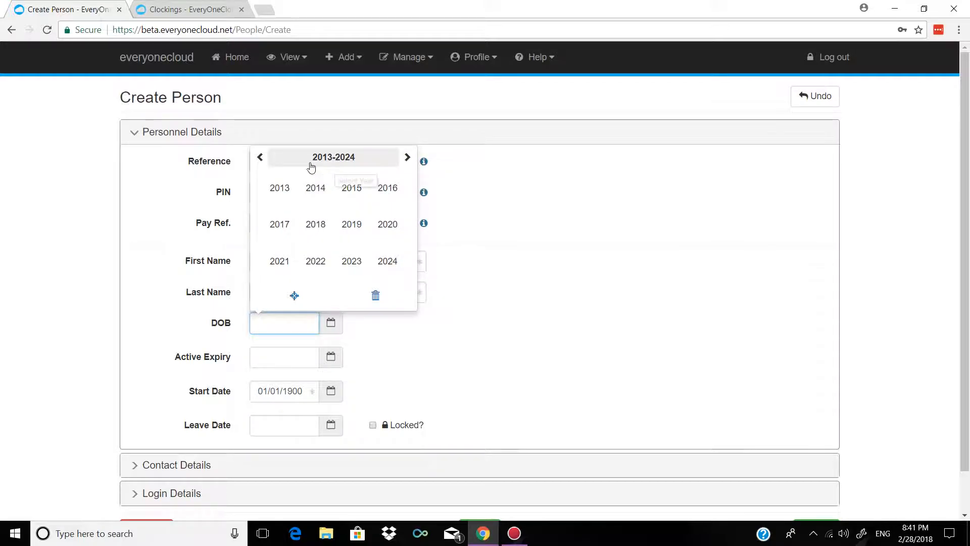
pyautogui.click(260, 157)
pyautogui.click(260, 157)
pyautogui.click(260, 157)
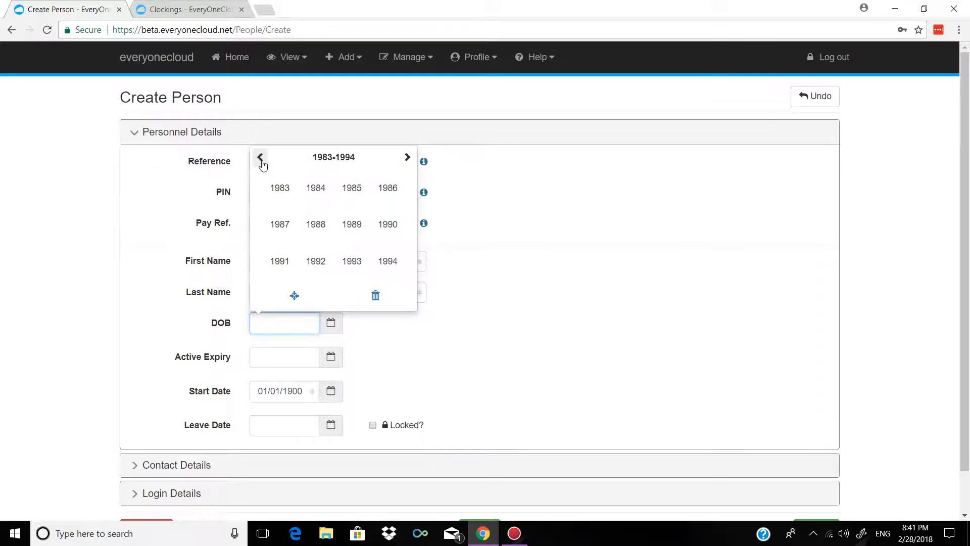
pyautogui.click(280, 187)
pyautogui.click(289, 214)
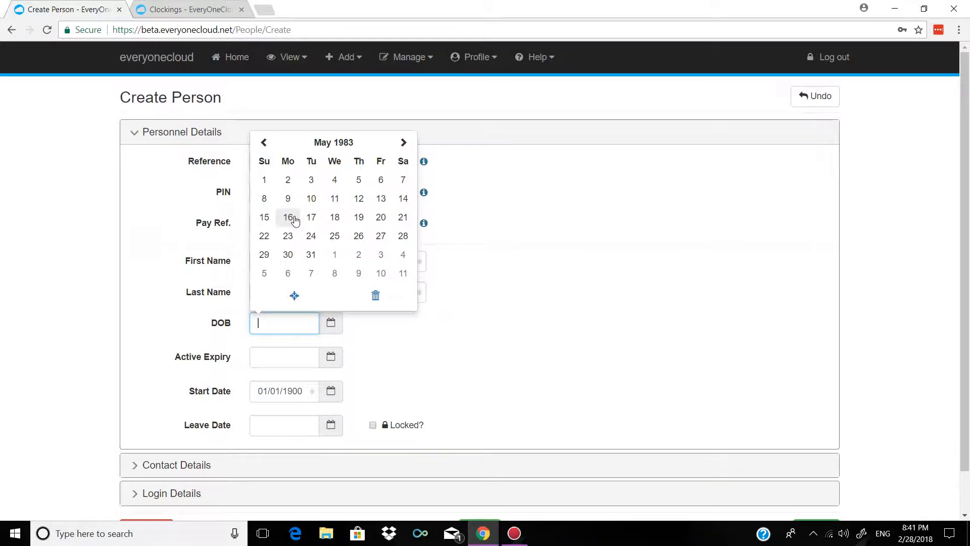
pyautogui.click(289, 217)
pyautogui.scroll(-1, 304, 234)
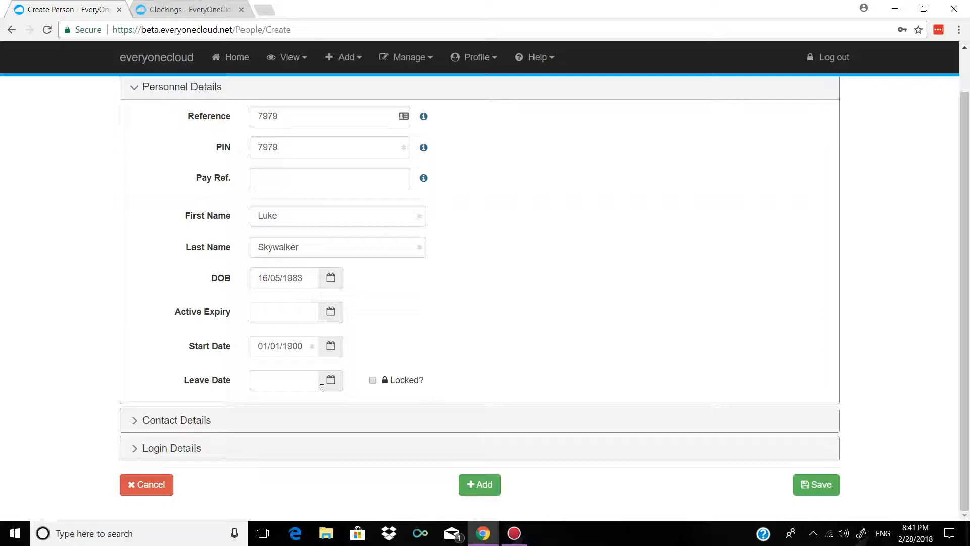
# - Leave contact details blank, keep the No Access security profile, and add the person
pyautogui.click(259, 414)
pyautogui.scroll(-3, 260, 413)
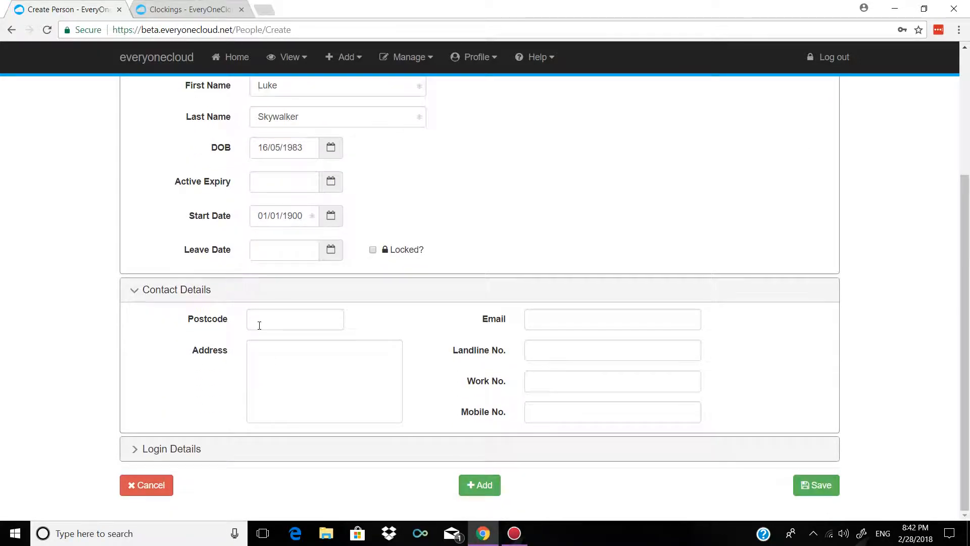
pyautogui.moveTo(198, 320); pyautogui.dragTo(224, 322)
pyautogui.click(180, 330)
pyautogui.click(327, 455)
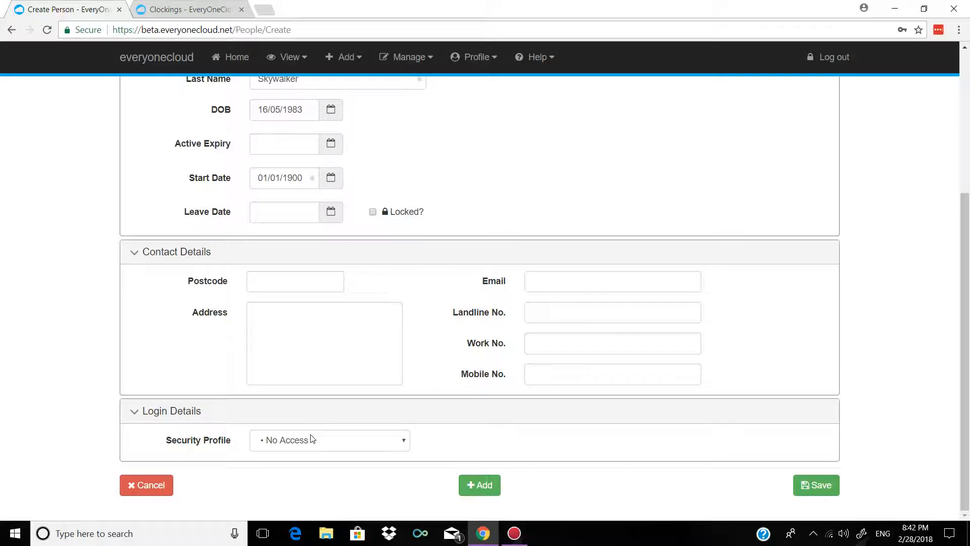
pyautogui.click(312, 439)
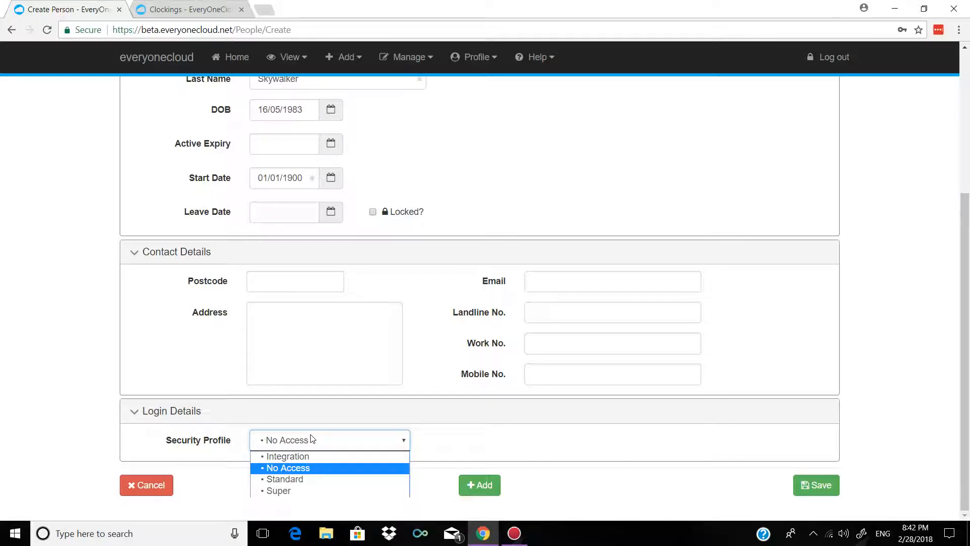
pyautogui.click(297, 473)
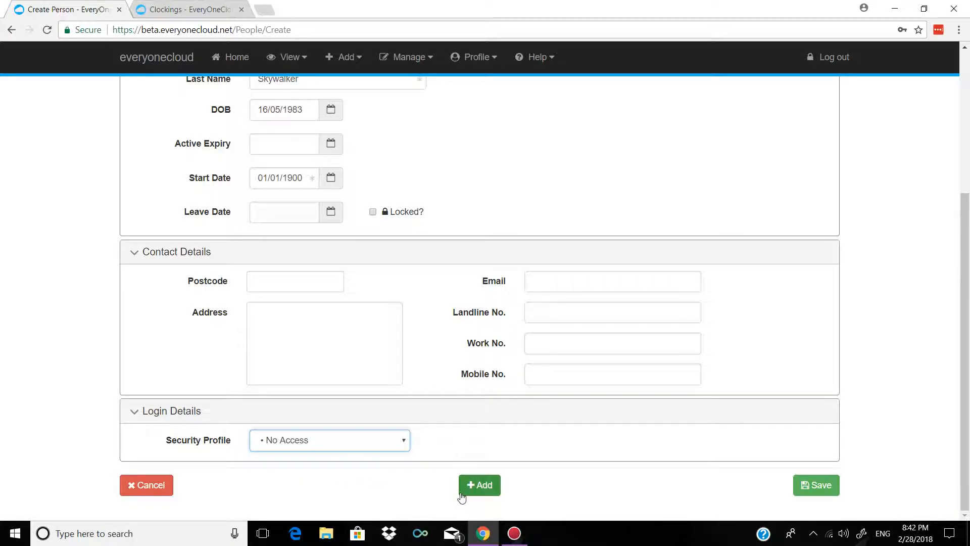
pyautogui.click(476, 486)
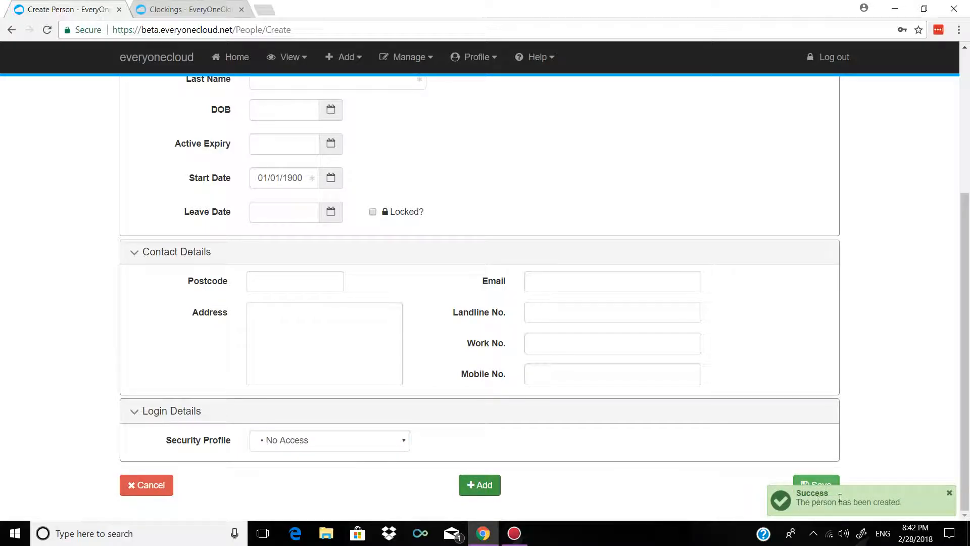
# - Go to Manage People to see staff references, PINs, names, security profiles and last logins
pyautogui.click(405, 59)
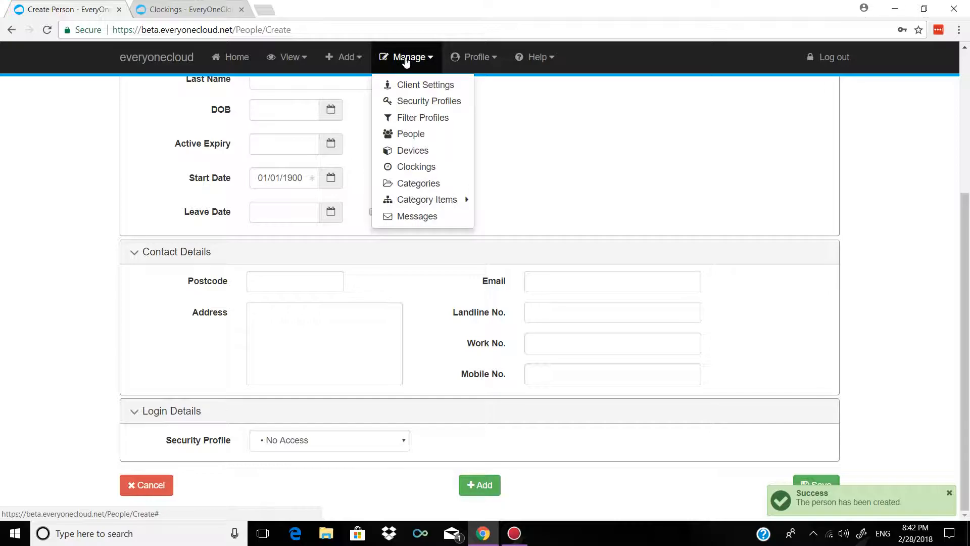
pyautogui.click(474, 56)
pyautogui.moveTo(505, 84)
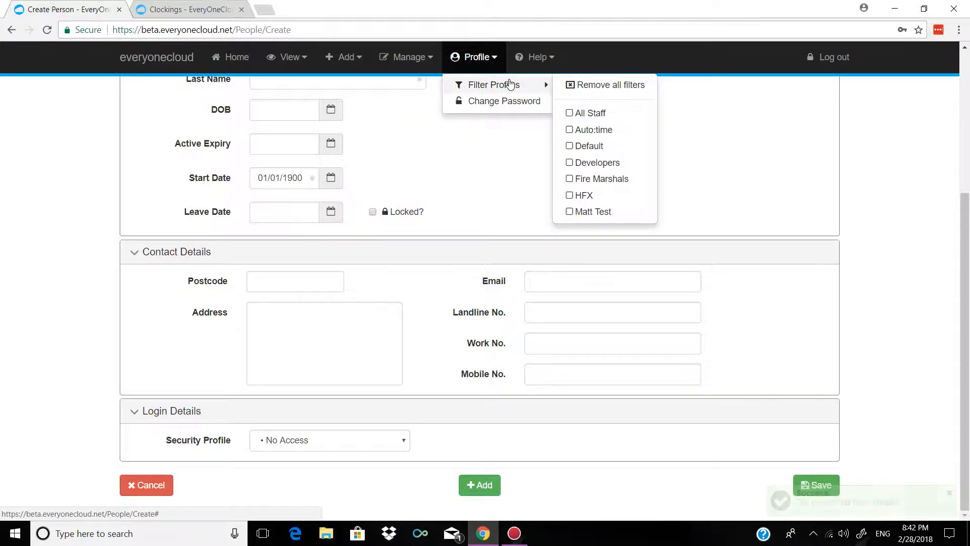
pyautogui.click(392, 61)
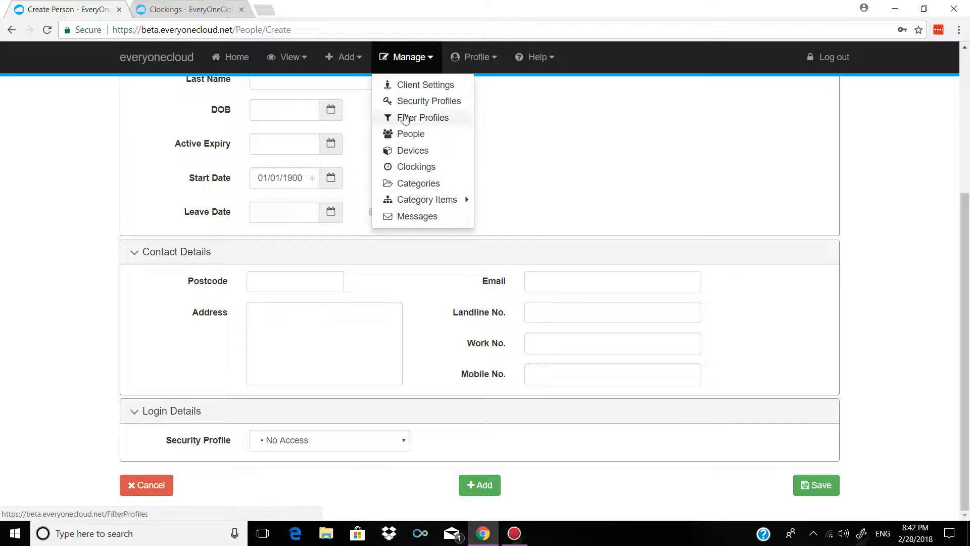
pyautogui.click(411, 136)
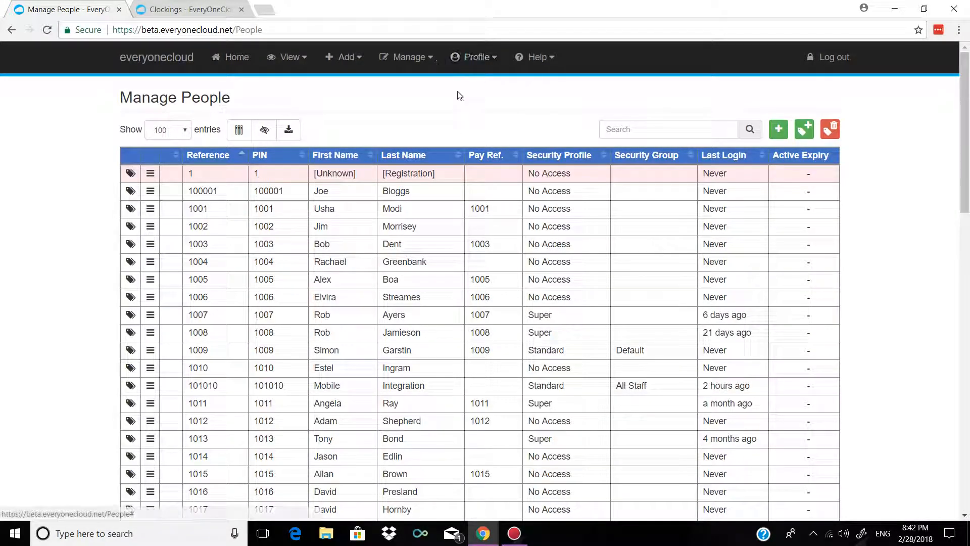
pyautogui.scroll(-18, 594, 174)
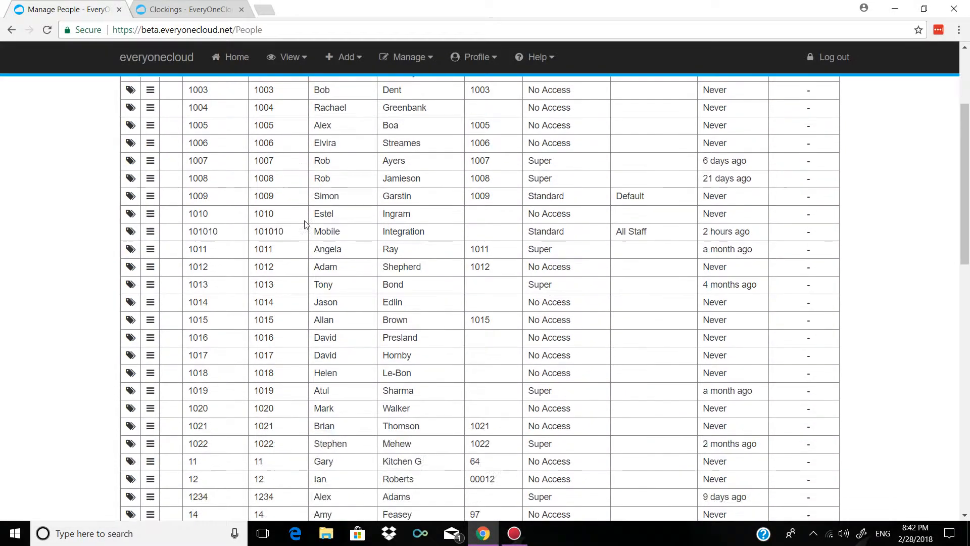
pyautogui.scroll(18, 376, 215)
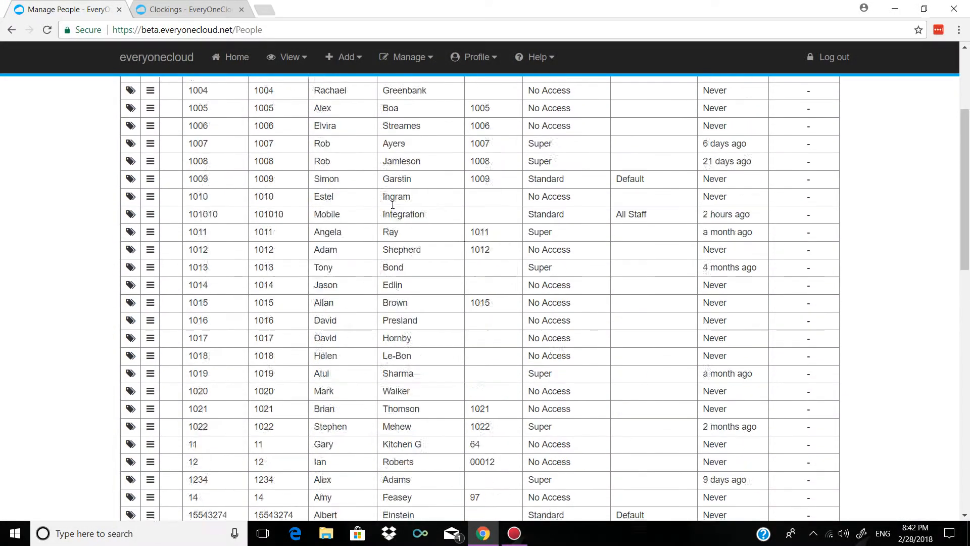
# - Search the people list for the new person's reference number to confirm it exists
pyautogui.click(653, 133)
pyautogui.write('7979')
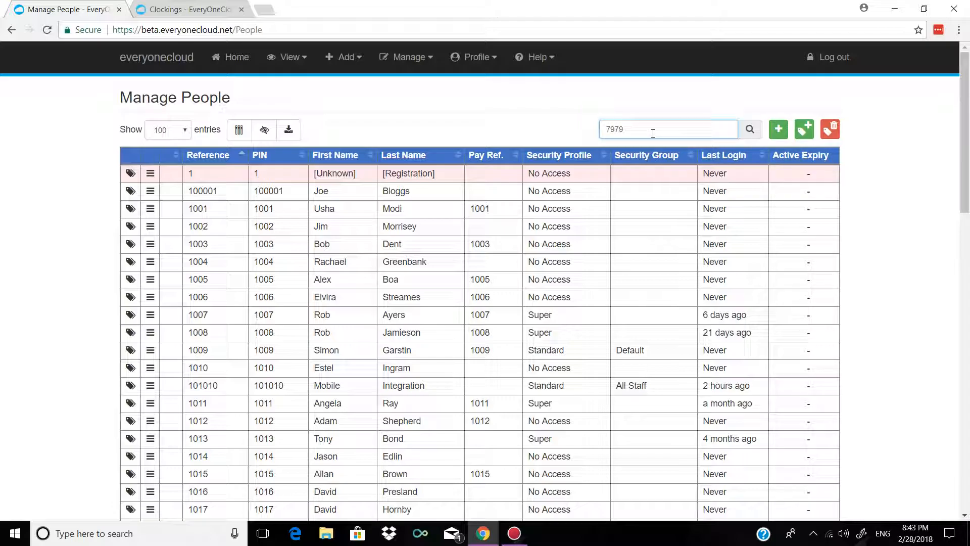
pyautogui.press('Return')
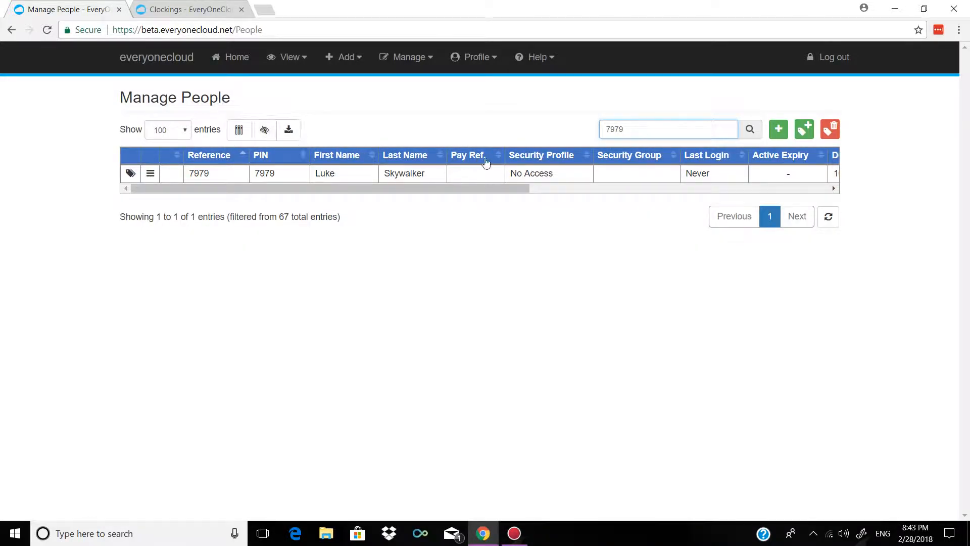
pyautogui.moveTo(656, 130); pyautogui.dragTo(539, 140)
pyautogui.moveTo(502, 184); pyautogui.dragTo(414, 183)
# - Replace the search with another staff member's first name to filter the list
pyautogui.click(674, 130)
pyautogui.click(643, 128)
pyautogui.press('BackSpace')
pyautogui.press('BackSpace')
pyautogui.press('BackSpace')
pyautogui.press('BackSpace')
pyautogui.write('Nick')
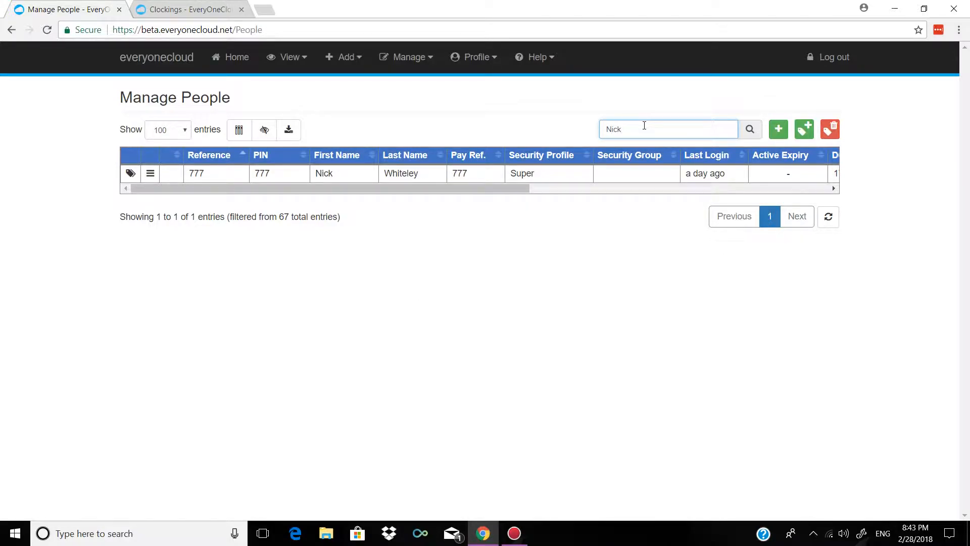
pyautogui.moveTo(319, 189); pyautogui.dragTo(154, 210)
# - Start a new category with singular name Executive and plural name Executives
pyautogui.click(358, 65)
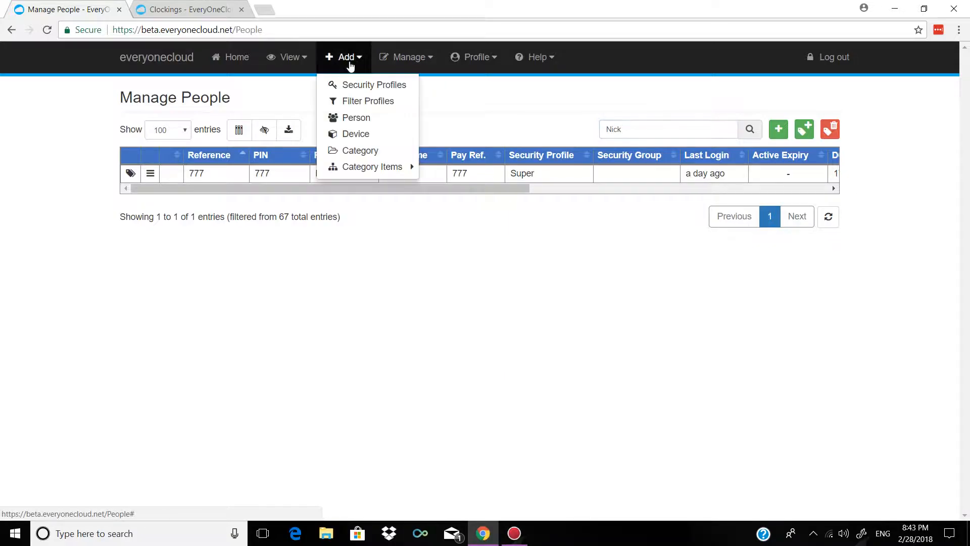
pyautogui.click(360, 151)
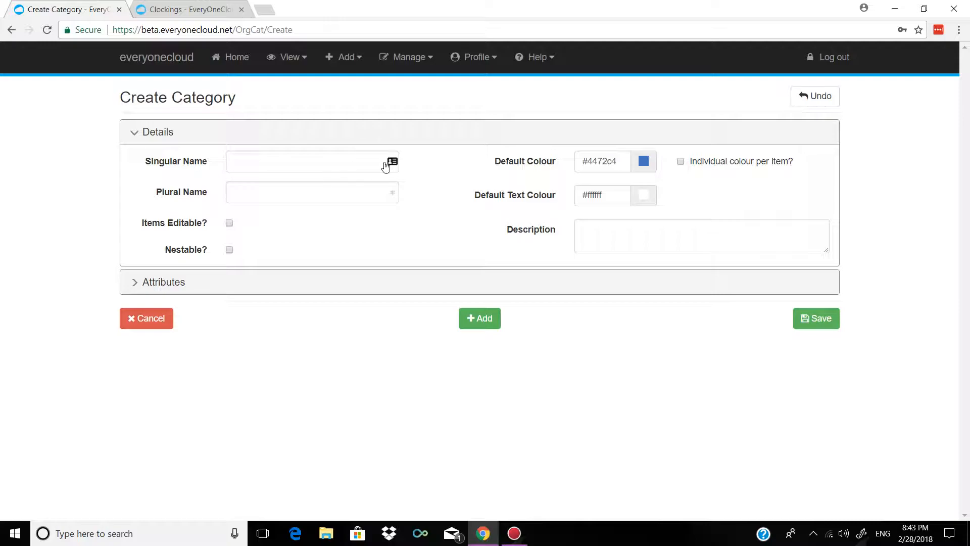
pyautogui.click(310, 164)
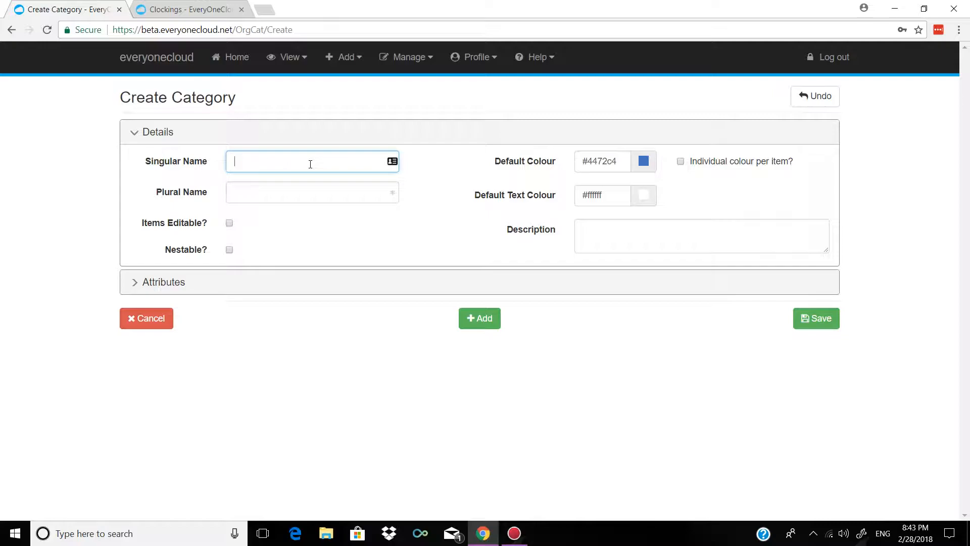
pyautogui.write('Executive')
pyautogui.press('Tab')
pyautogui.write('Execut')
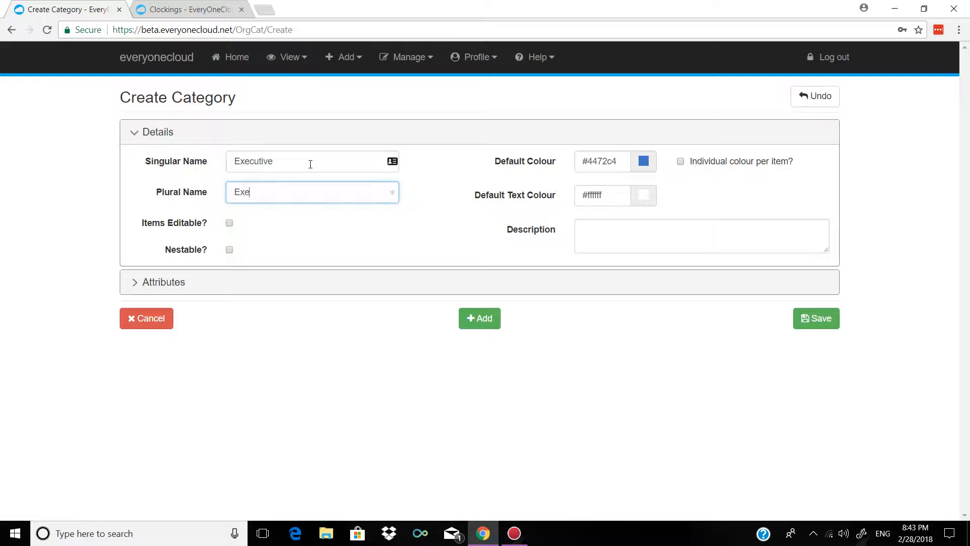
pyautogui.write('ives')
pyautogui.click(302, 218)
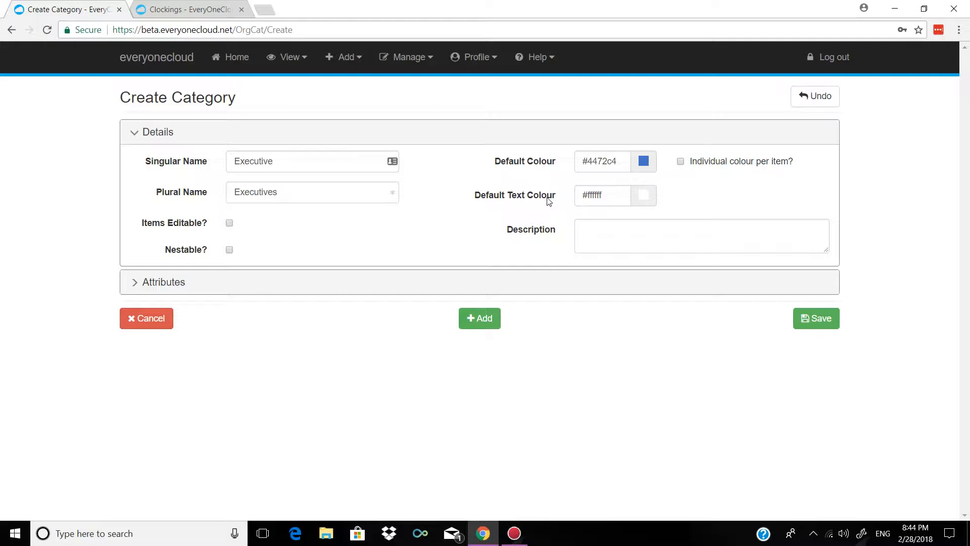
# - Give it the description 'If you have your here' and add the category
pyautogui.click(604, 225)
pyautogui.write('If you have')
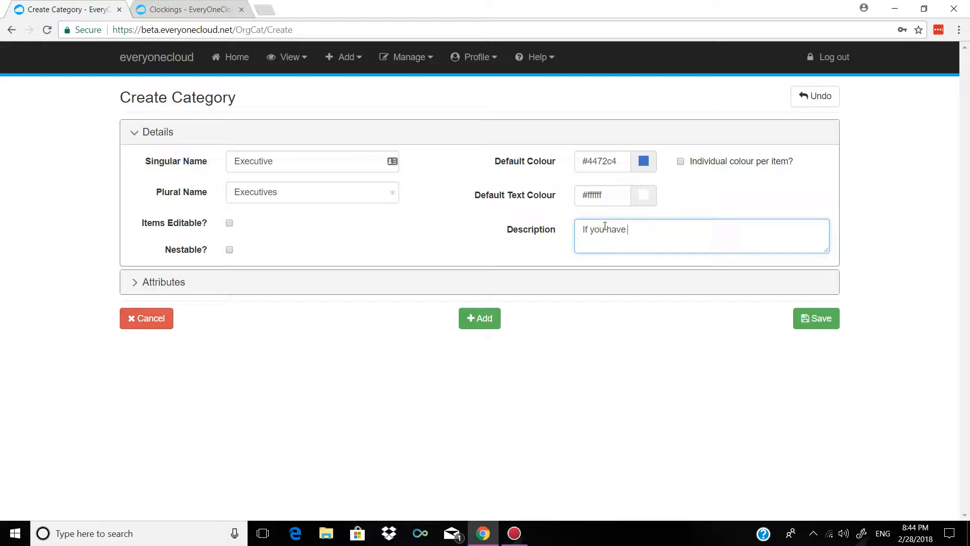
pyautogui.write(' your here')
pyautogui.click(488, 318)
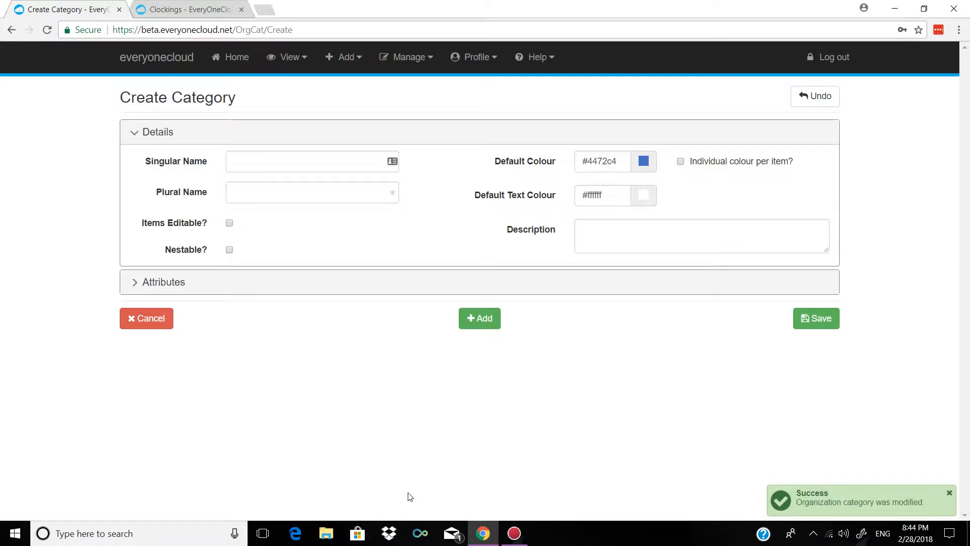
# - Confirm Executives in the categories list, then open Manage Locations and preview location map popups
pyautogui.click(399, 61)
pyautogui.click(433, 184)
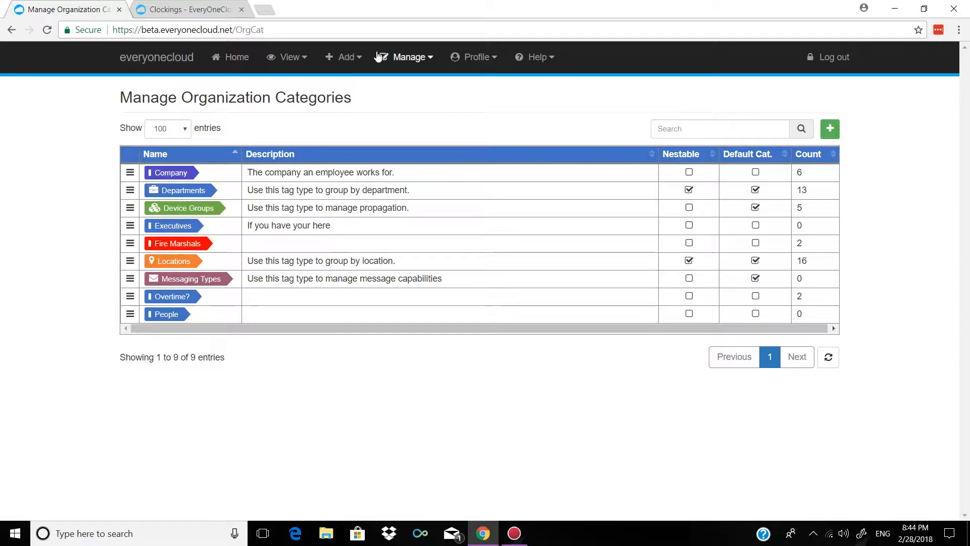
pyautogui.click(404, 57)
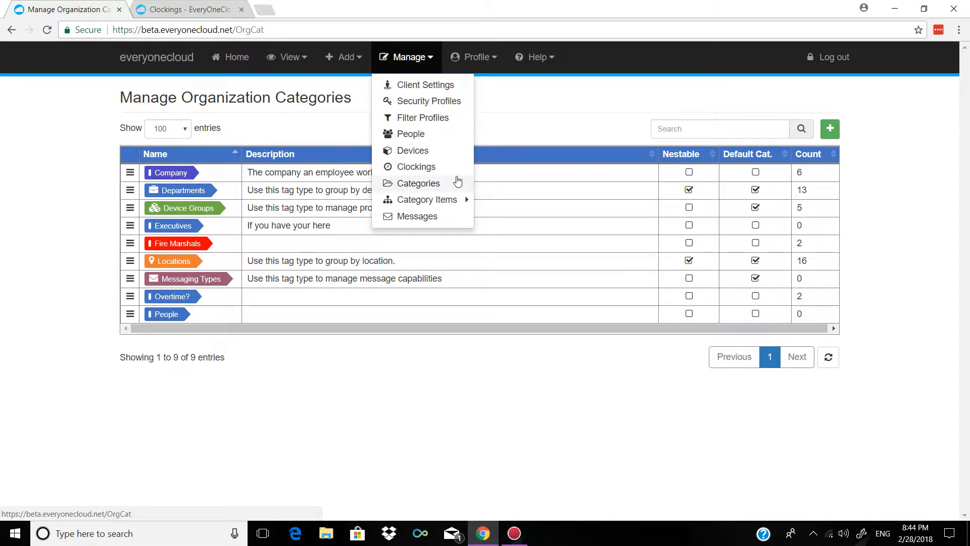
pyautogui.moveTo(454, 200)
pyautogui.click(522, 232)
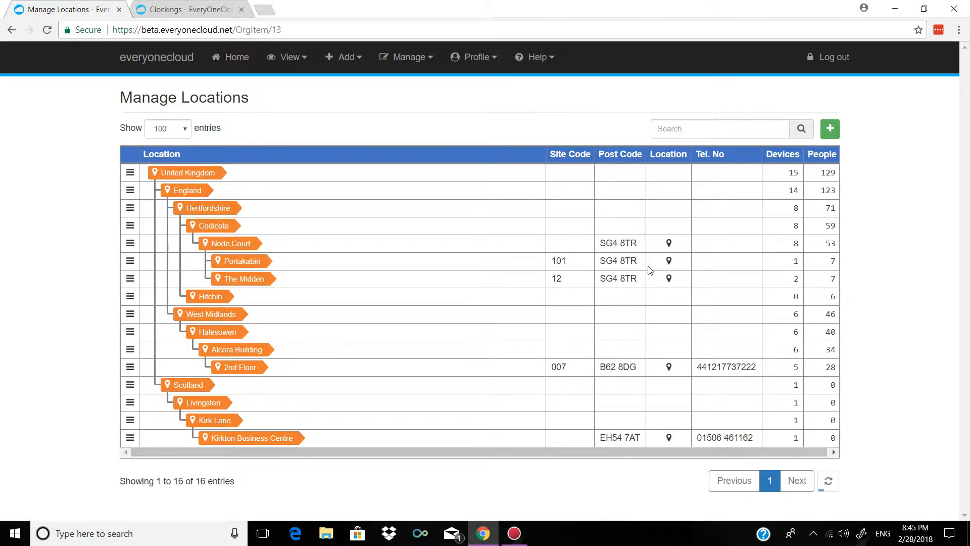
pyautogui.moveTo(670, 245)
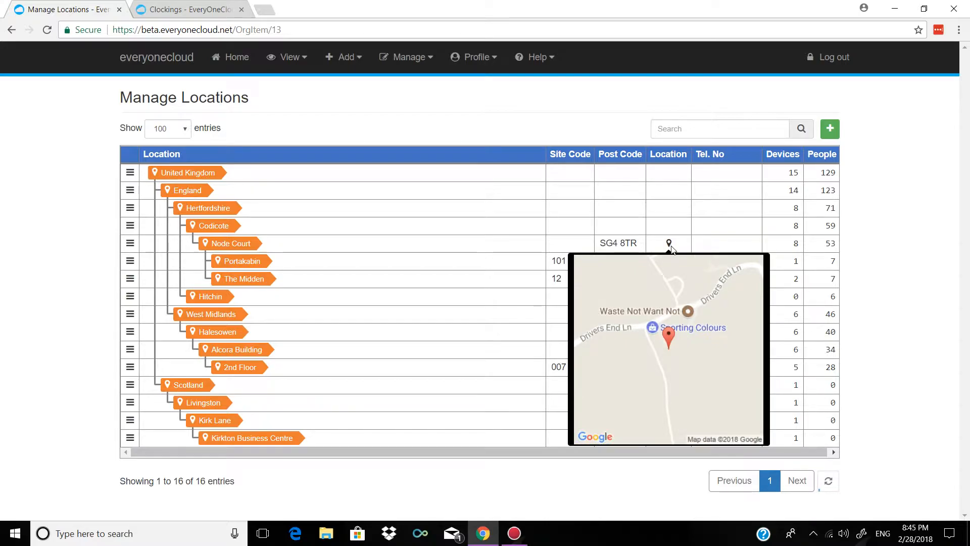
pyautogui.moveTo(669, 262)
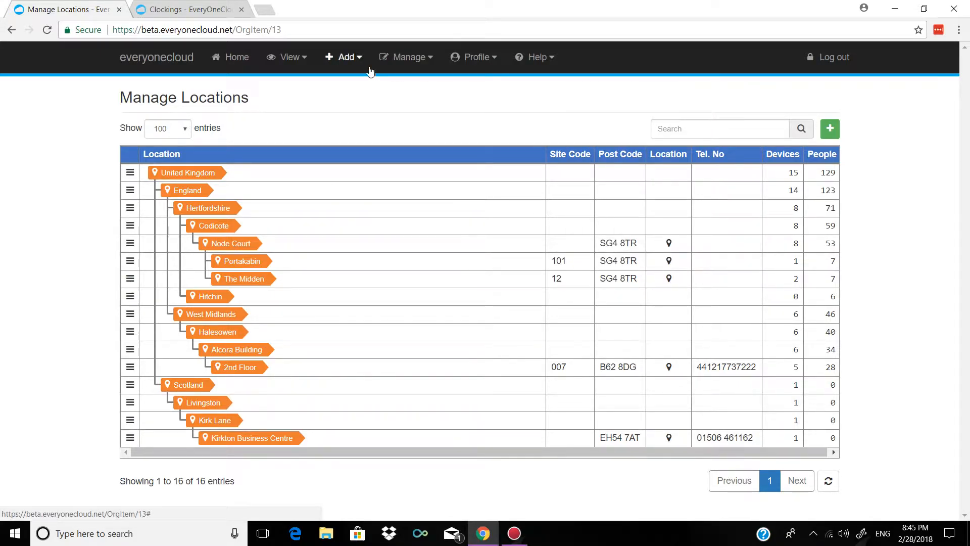
# - Open the Mobile App device (e1cbetamob) for editing from the devices list
pyautogui.click(415, 59)
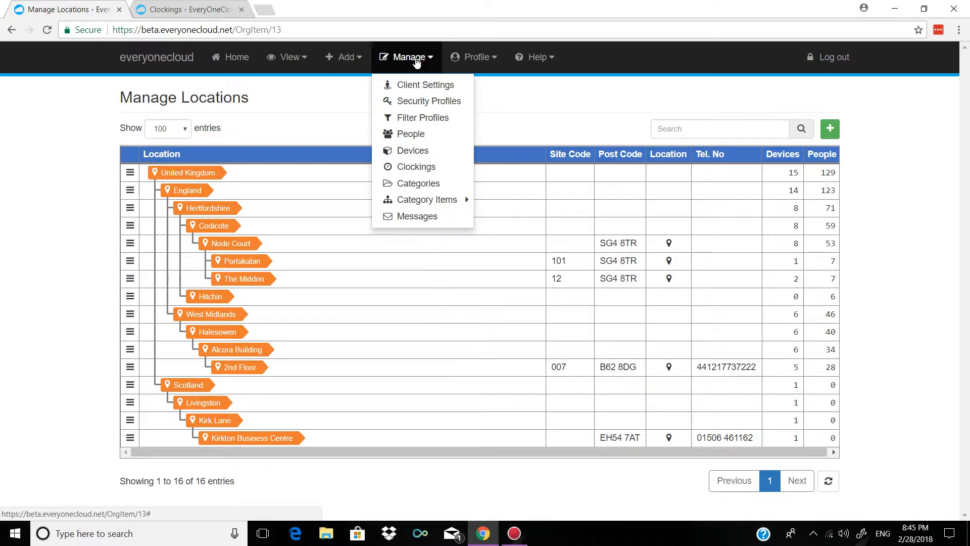
pyautogui.click(418, 150)
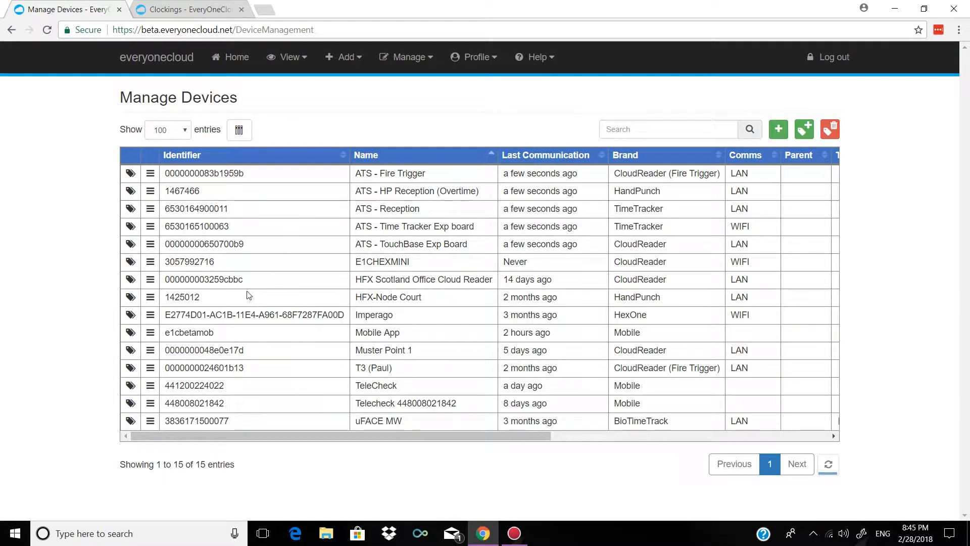
pyautogui.click(150, 334)
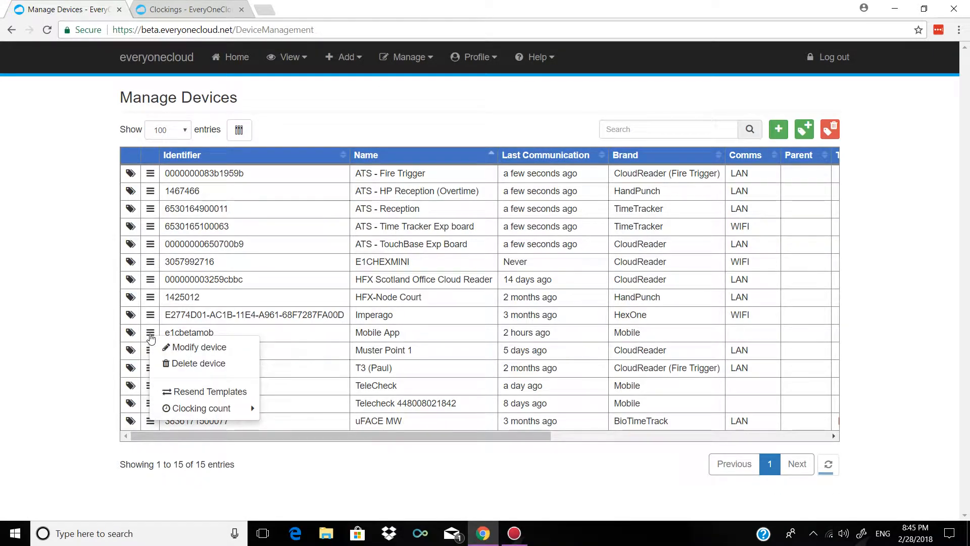
pyautogui.click(187, 354)
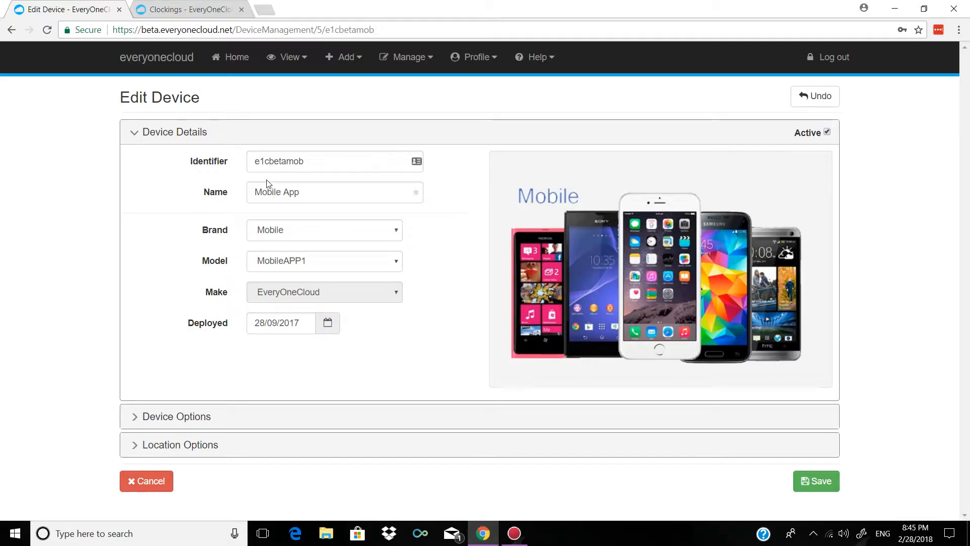
# - Cycle the brand through TimeTracker, OnTime, BioTimeTrack, HexOne and HandPunch, ending back on Mobile
pyautogui.click(340, 228)
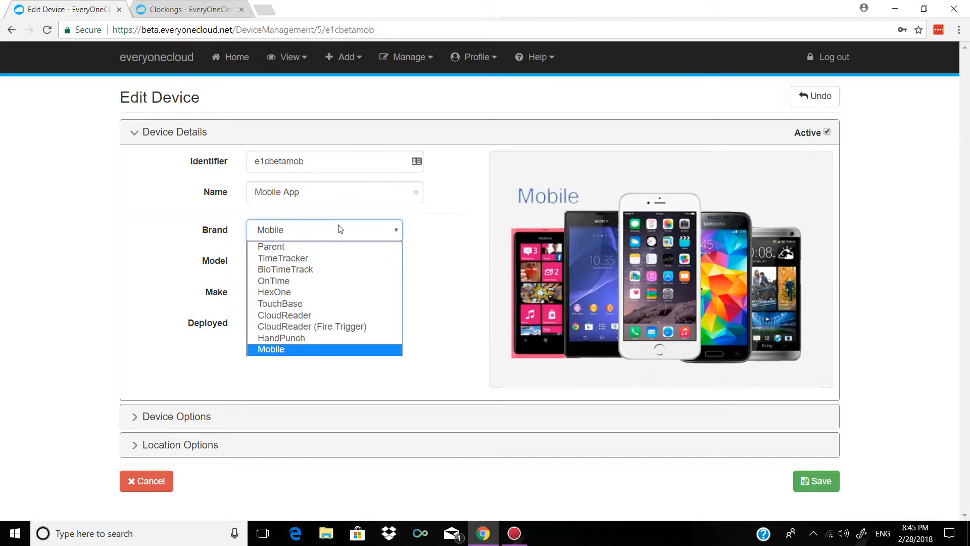
pyautogui.click(319, 257)
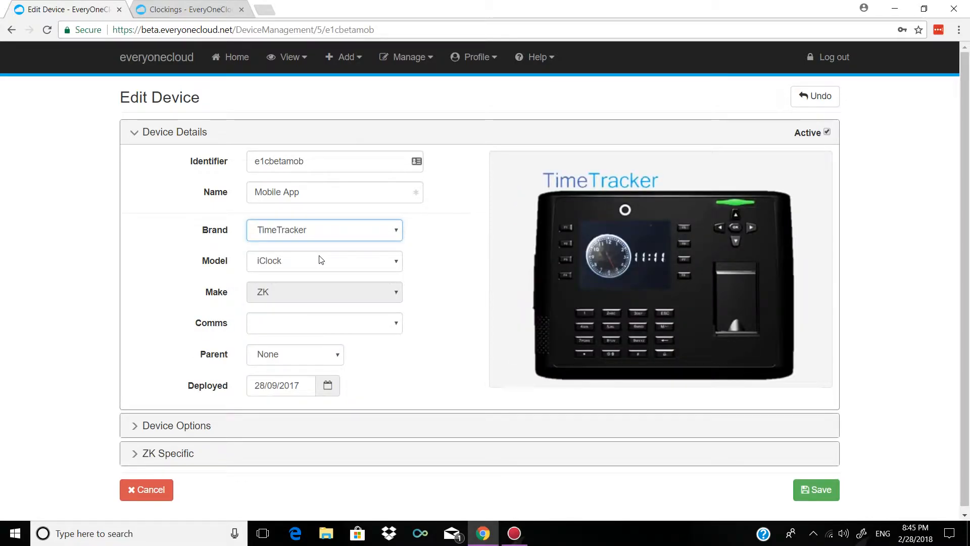
pyautogui.click(334, 234)
pyautogui.click(337, 280)
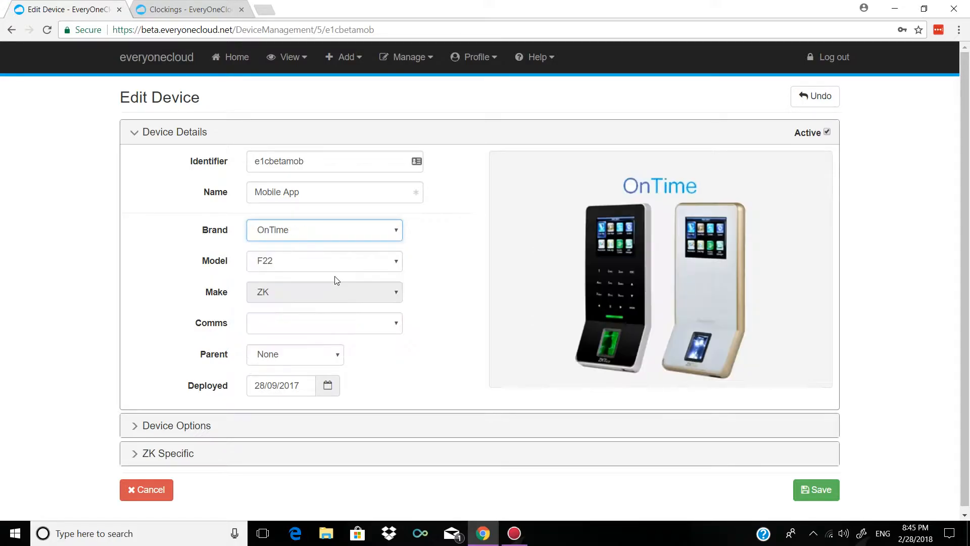
pyautogui.click(320, 241)
pyautogui.click(310, 269)
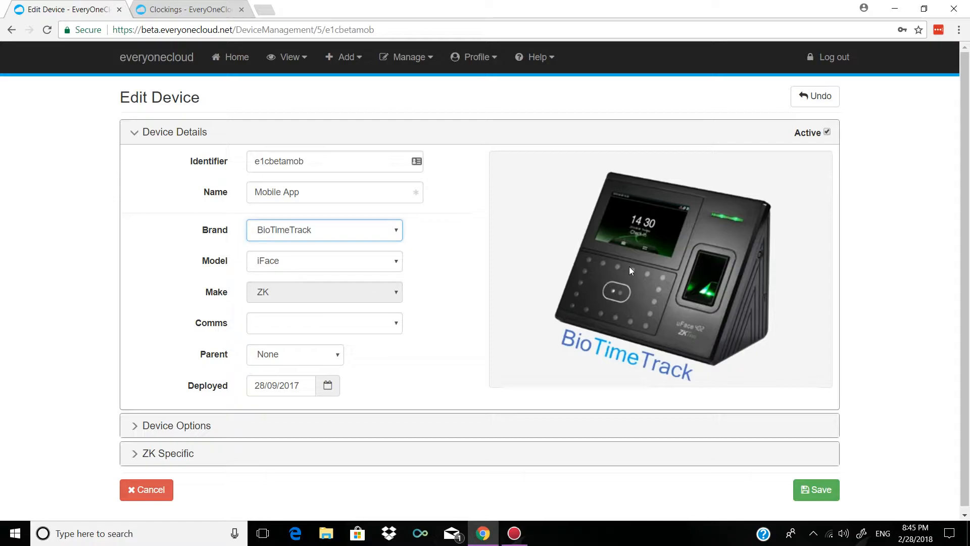
pyautogui.click(322, 239)
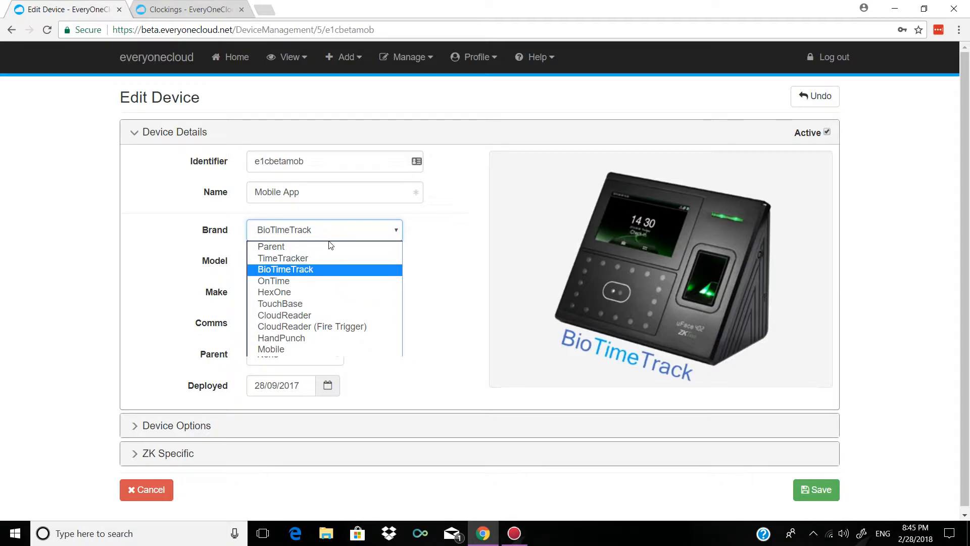
pyautogui.click(306, 293)
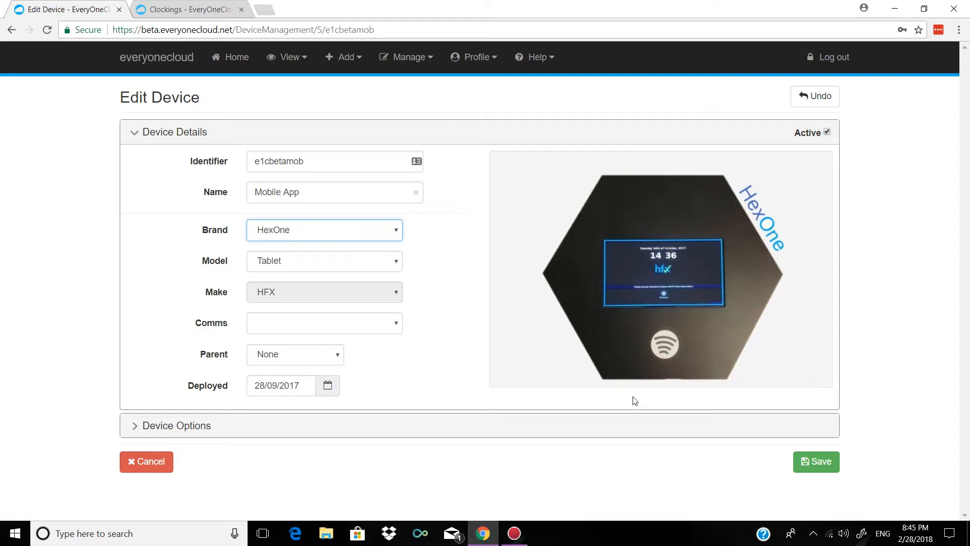
pyautogui.click(372, 234)
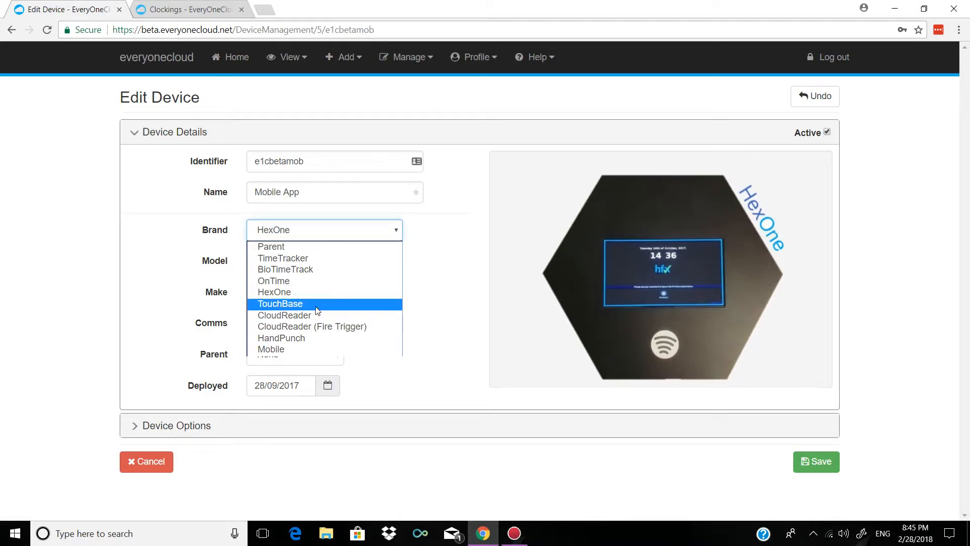
pyautogui.click(296, 337)
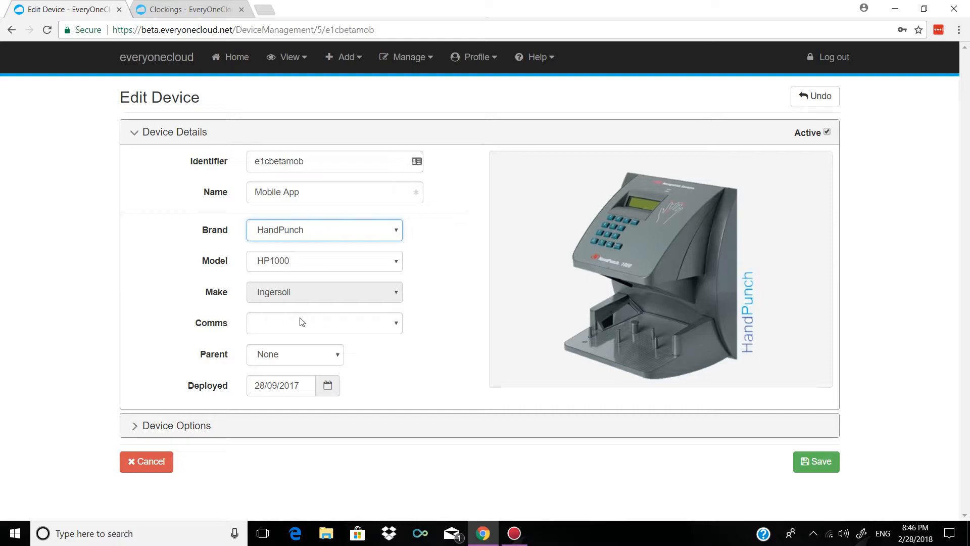
pyautogui.click(295, 232)
pyautogui.click(279, 350)
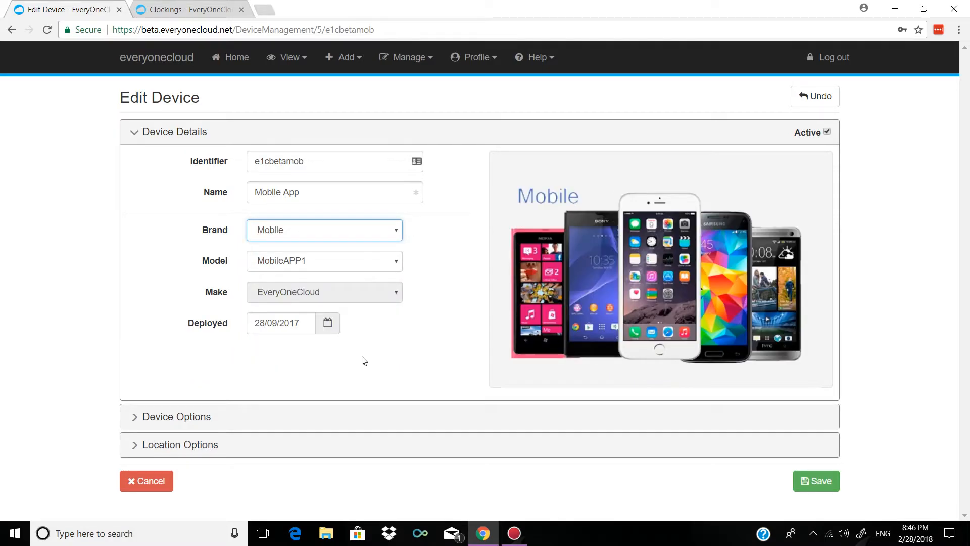
# - Look through the Device Options and Location Options, then cancel back to the 15-device list
pyautogui.click(276, 413)
pyautogui.scroll(-4, 275, 470)
pyautogui.click(271, 445)
pyautogui.scroll(-3, 283, 434)
pyautogui.scroll(-1, 212, 389)
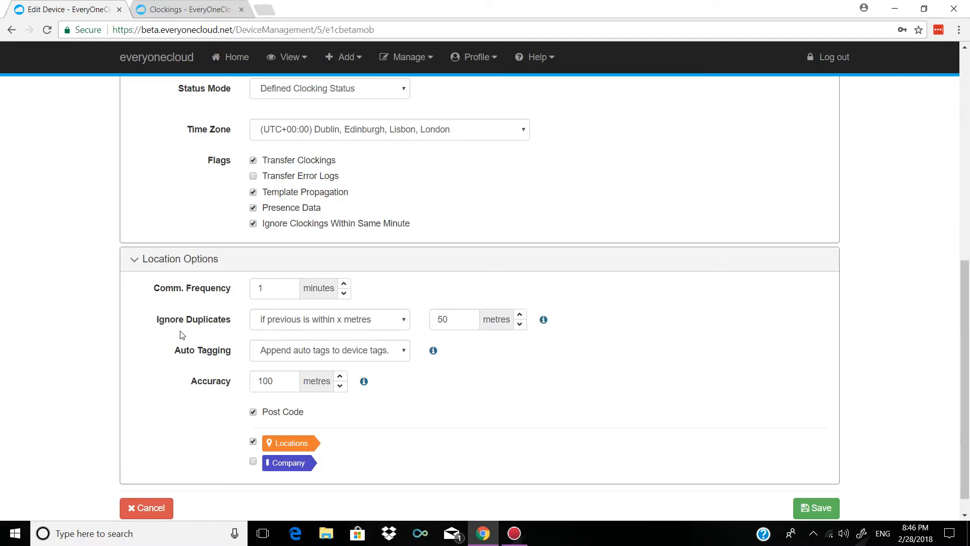
pyautogui.scroll(3, 181, 335)
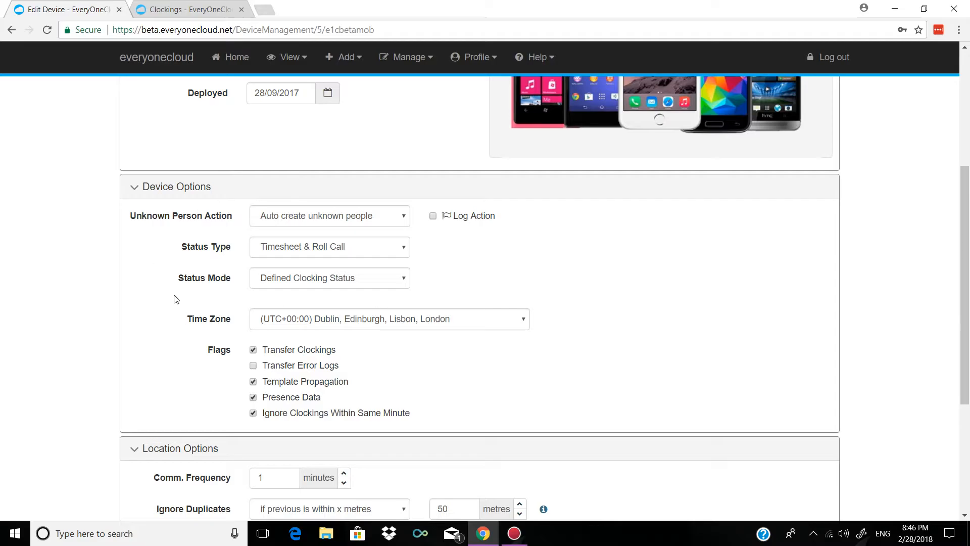
pyautogui.scroll(-4, 171, 374)
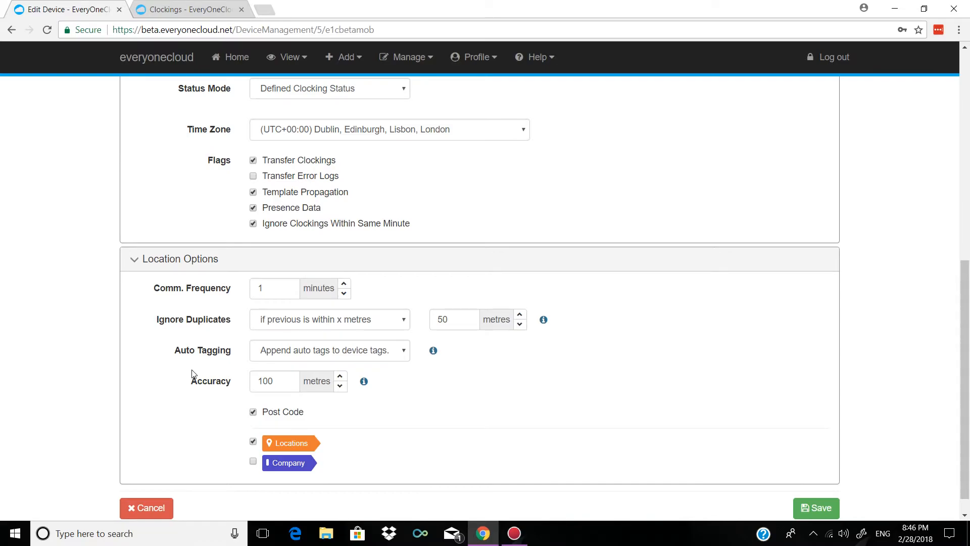
pyautogui.scroll(7, 192, 374)
pyautogui.scroll(-7, 192, 374)
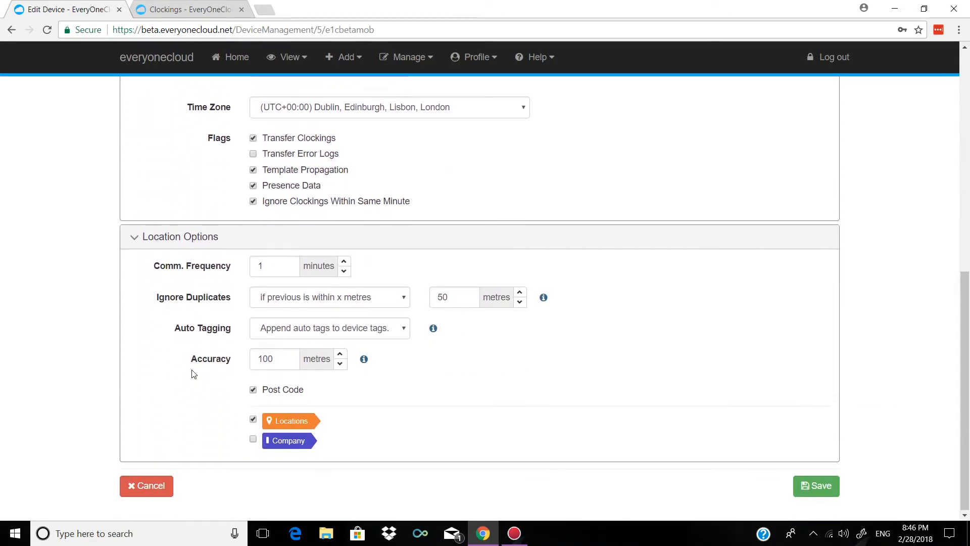
pyautogui.scroll(7, 197, 361)
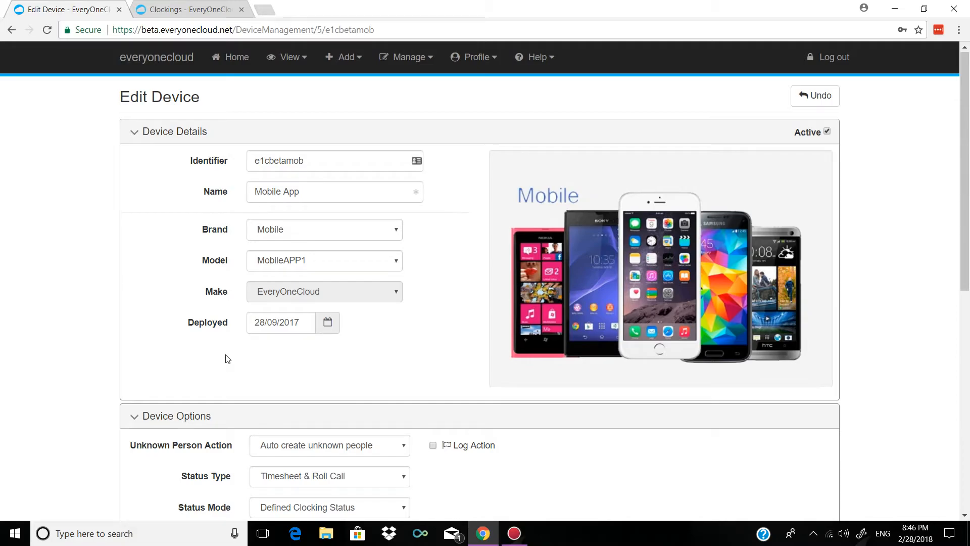
pyautogui.scroll(-3, 413, 297)
pyautogui.scroll(-6, 676, 281)
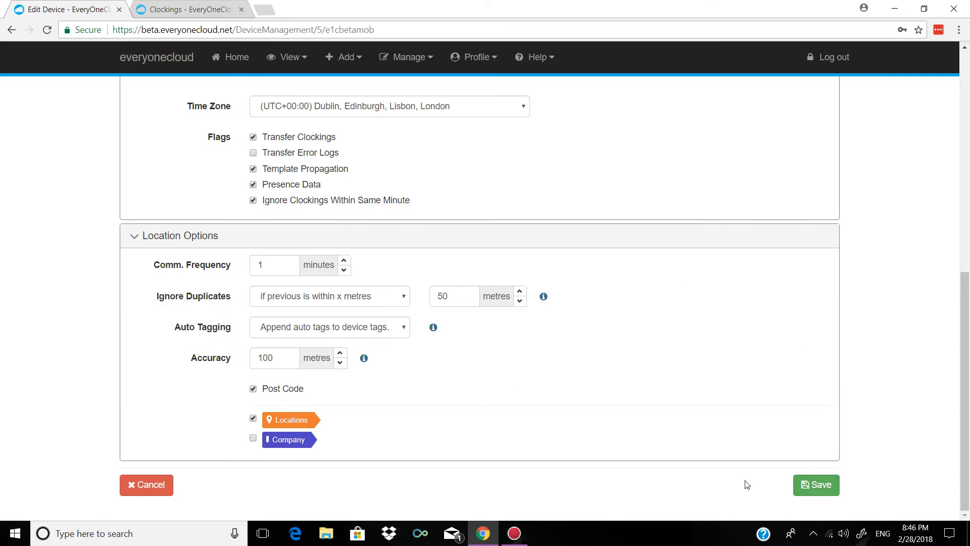
pyautogui.click(140, 499)
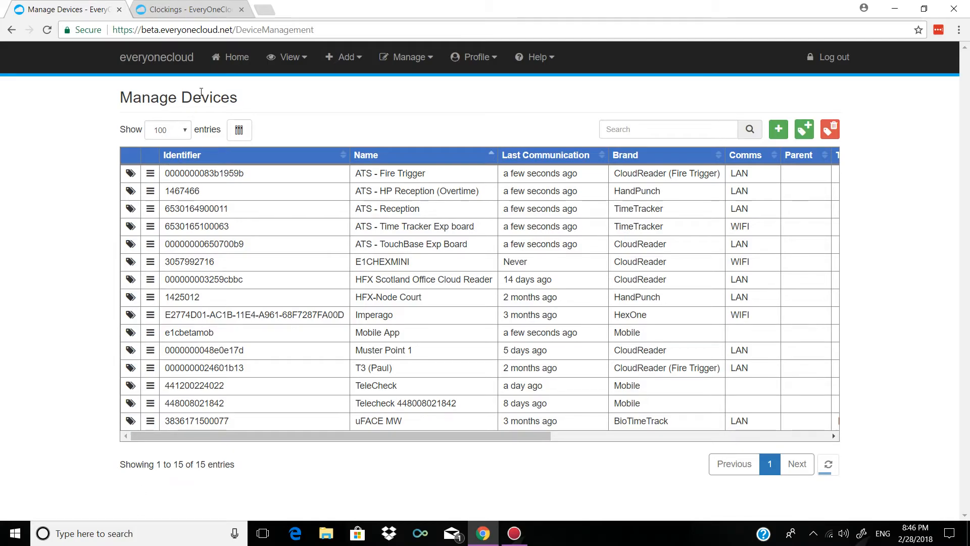
# - Return to the home dashboard with its People In and People Out panels
pyautogui.click(186, 61)
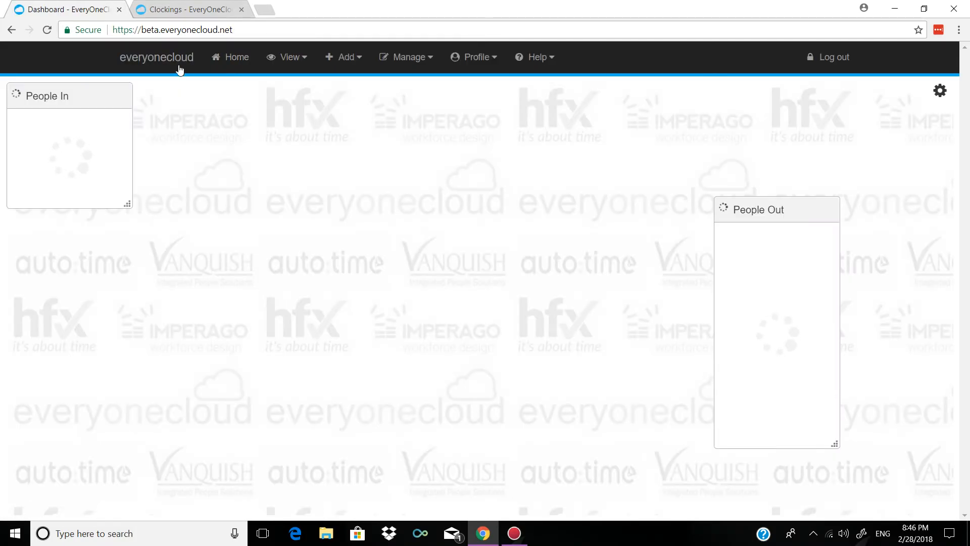